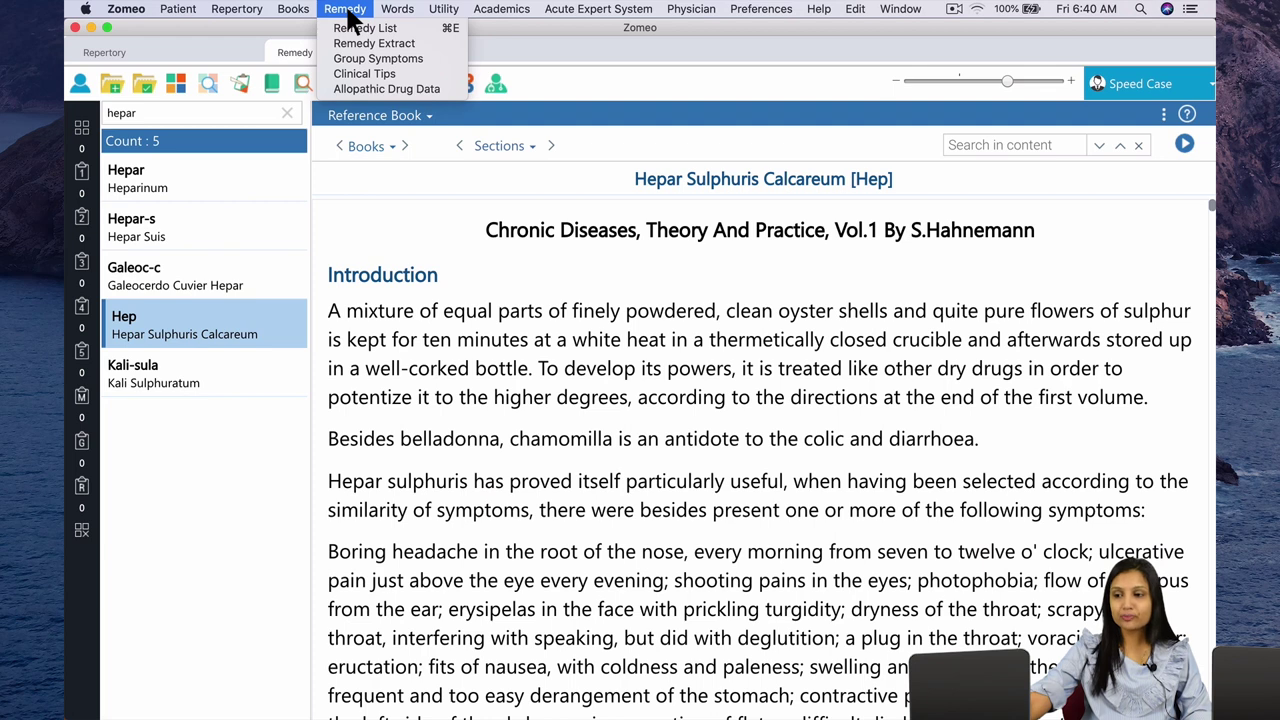
Open the Remedy Extract tool and add the remedy Hep to the extraction.
{"action": "left_click", "coordinate": [426, 44]}
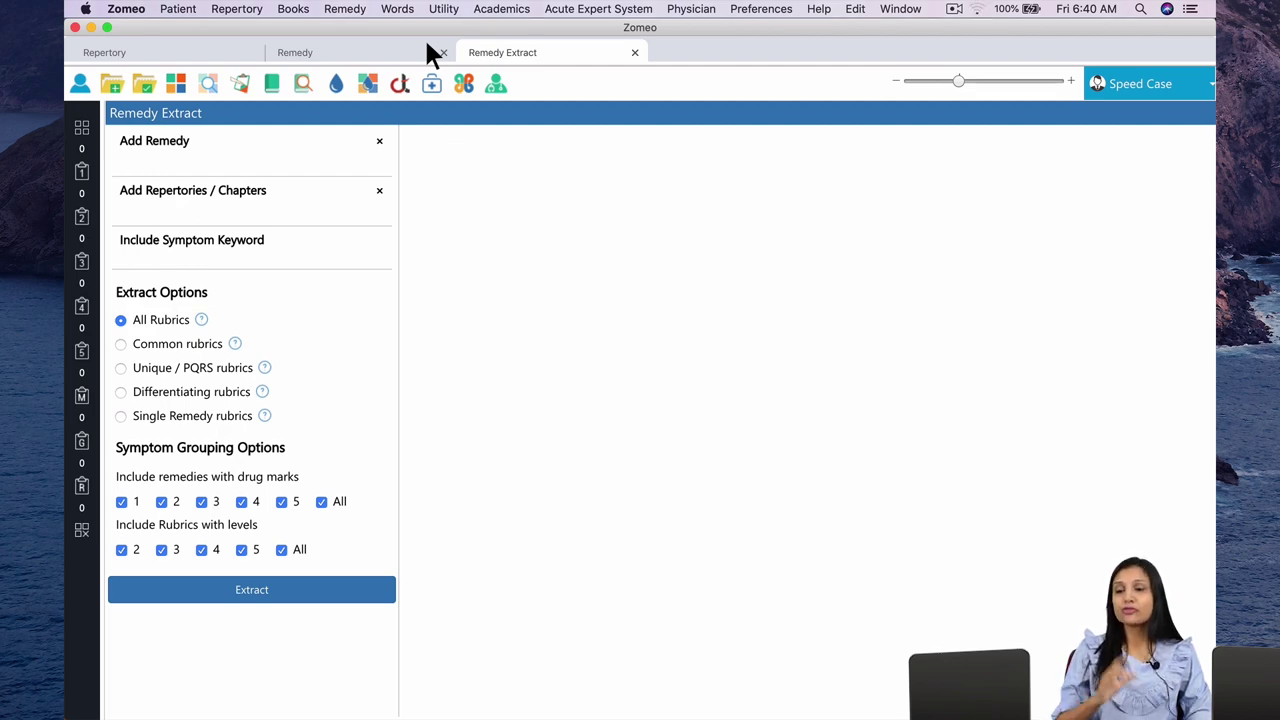
{"action": "left_click", "coordinate": [249, 154]}
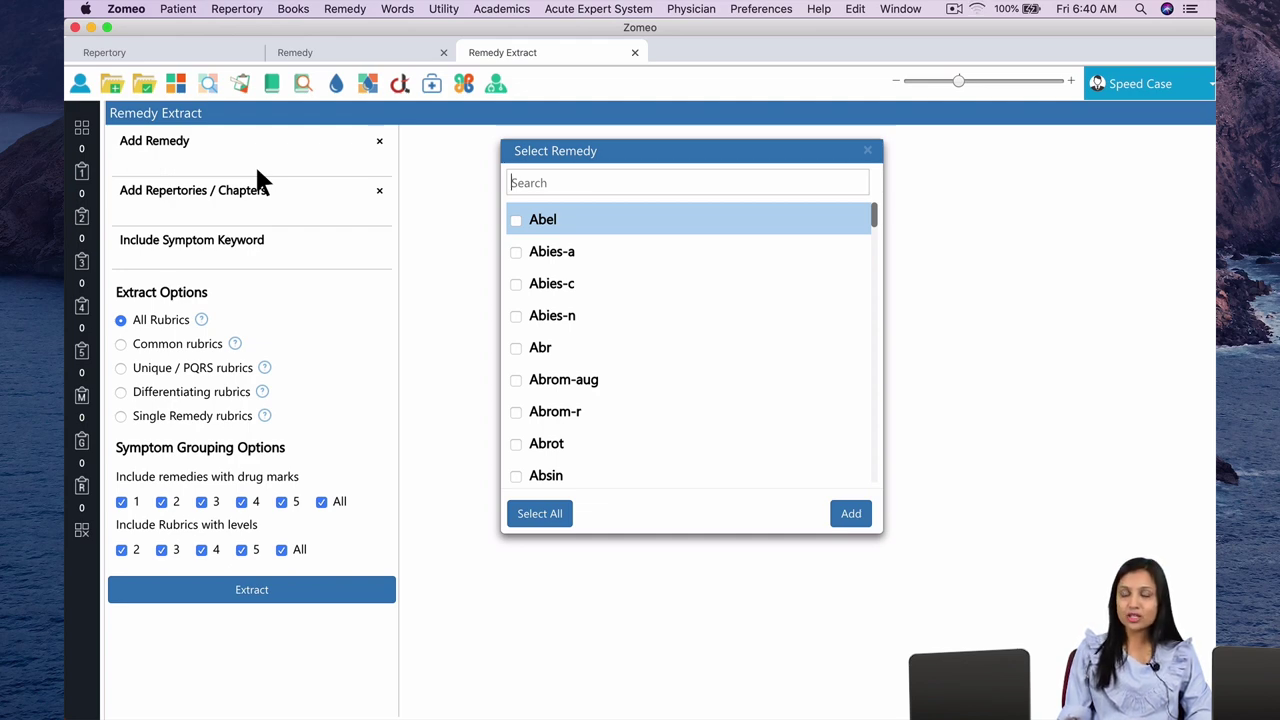
{"action": "type", "text": "hep"}
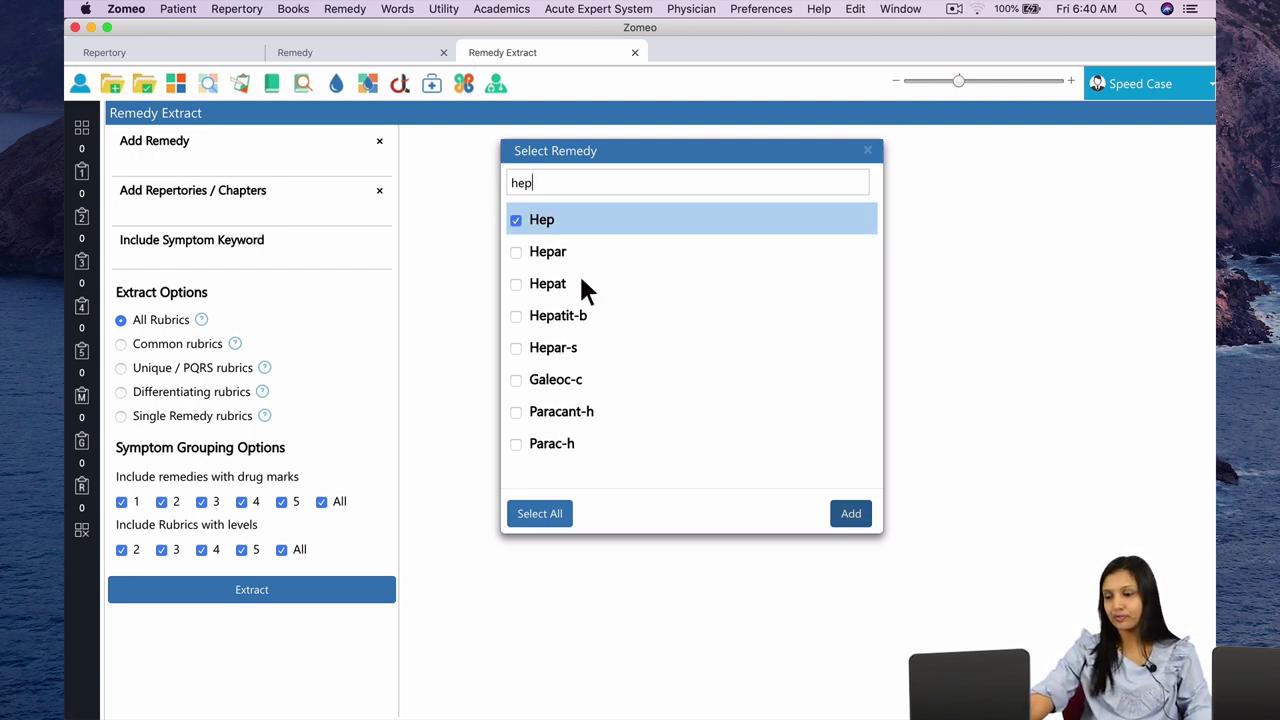
{"action": "left_click", "coordinate": [850, 518]}
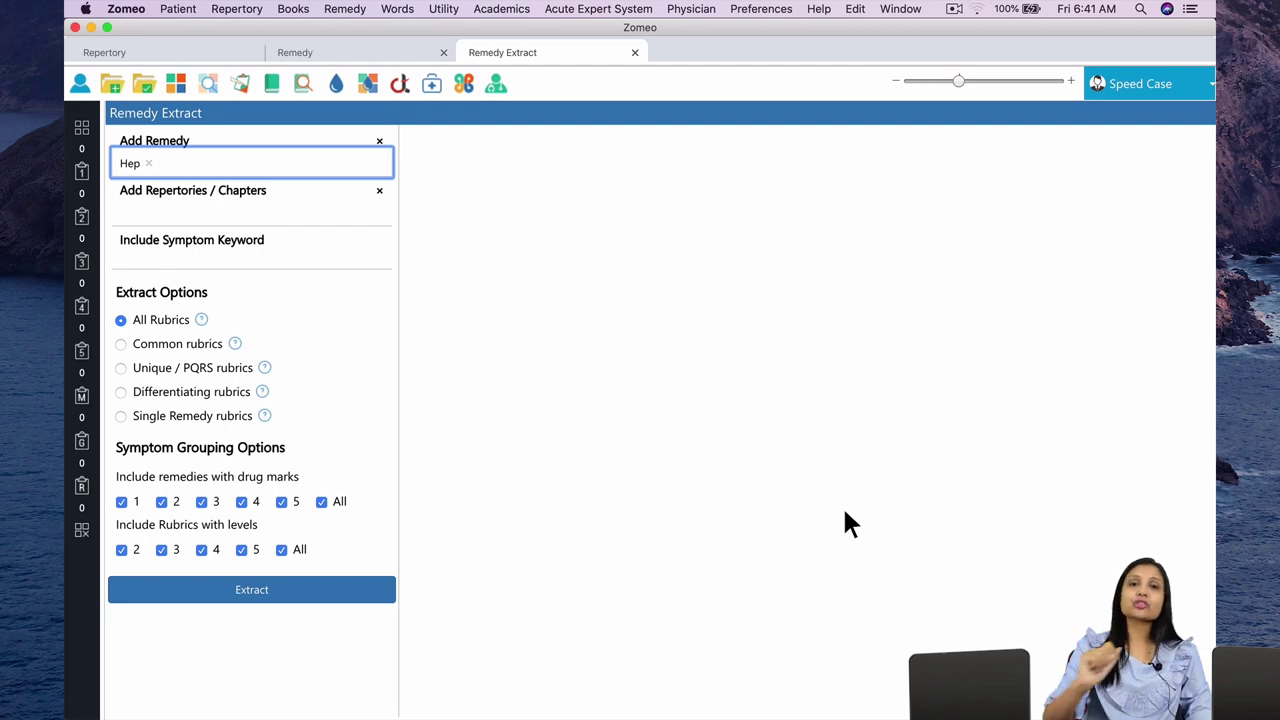
Restrict the extraction to the Mind chapter of the Complete repertory.
{"action": "left_click", "coordinate": [236, 205]}
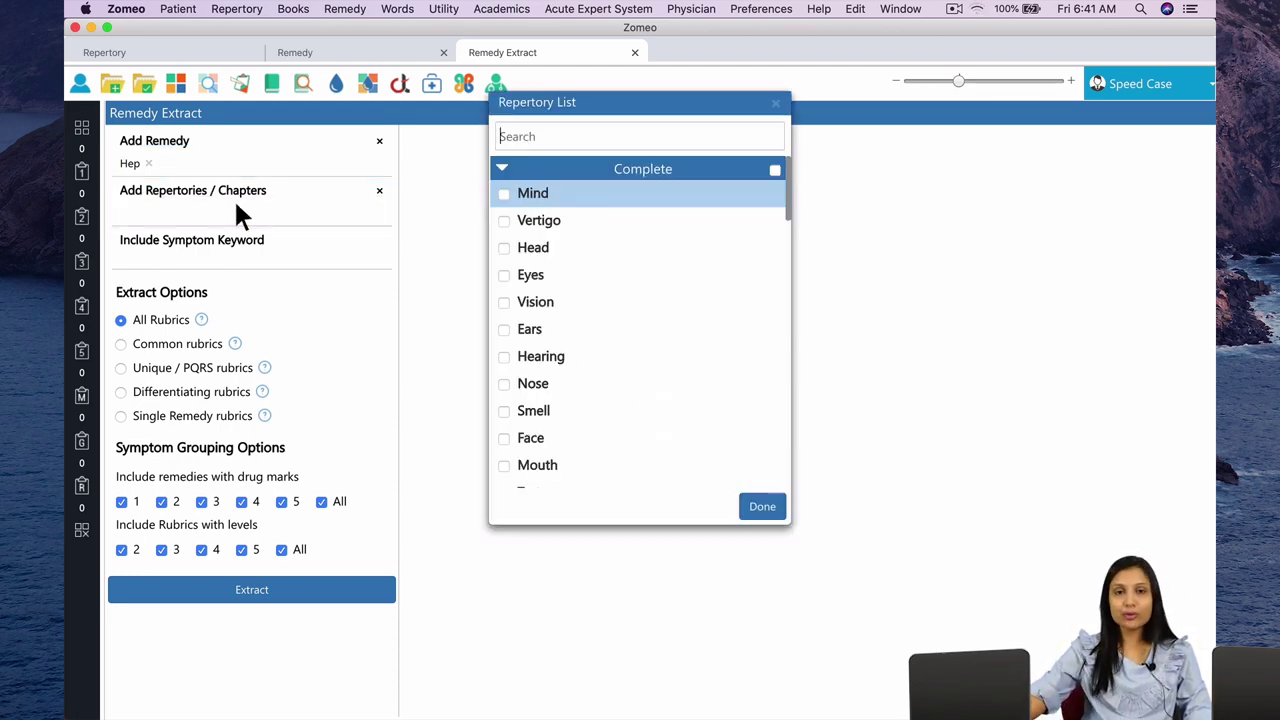
{"action": "left_click", "coordinate": [504, 196]}
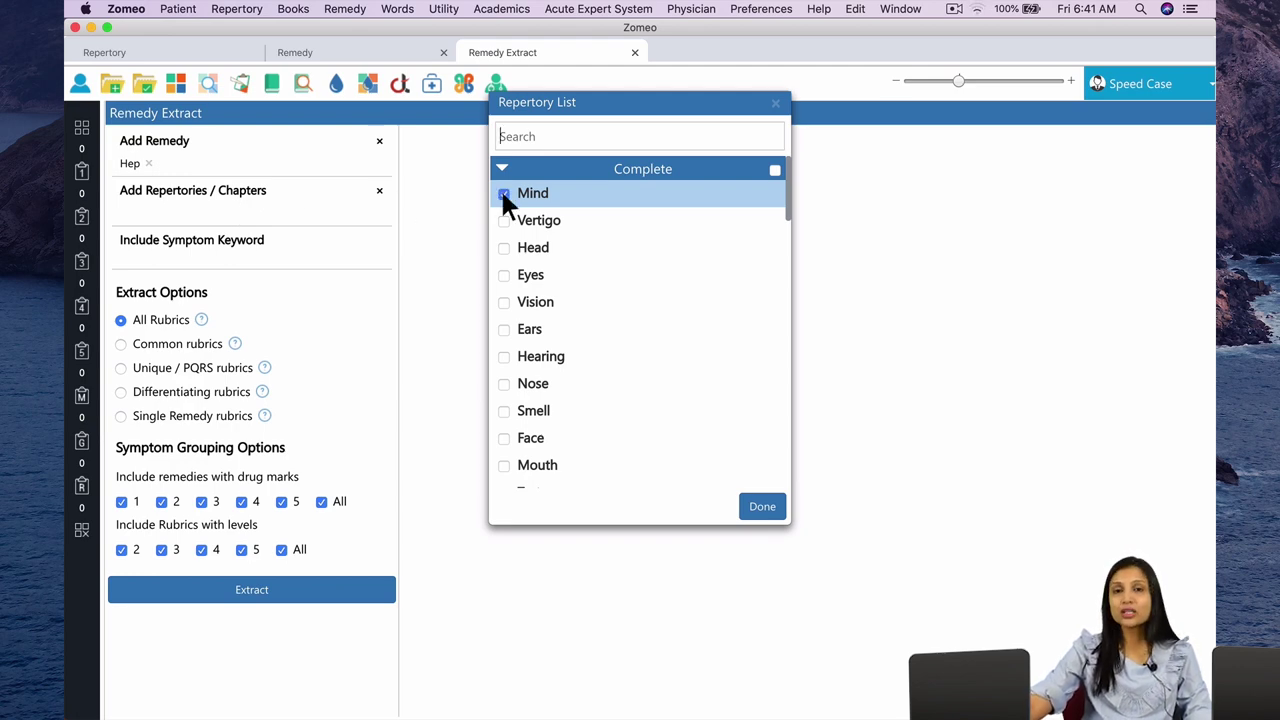
{"action": "left_click", "coordinate": [763, 507]}
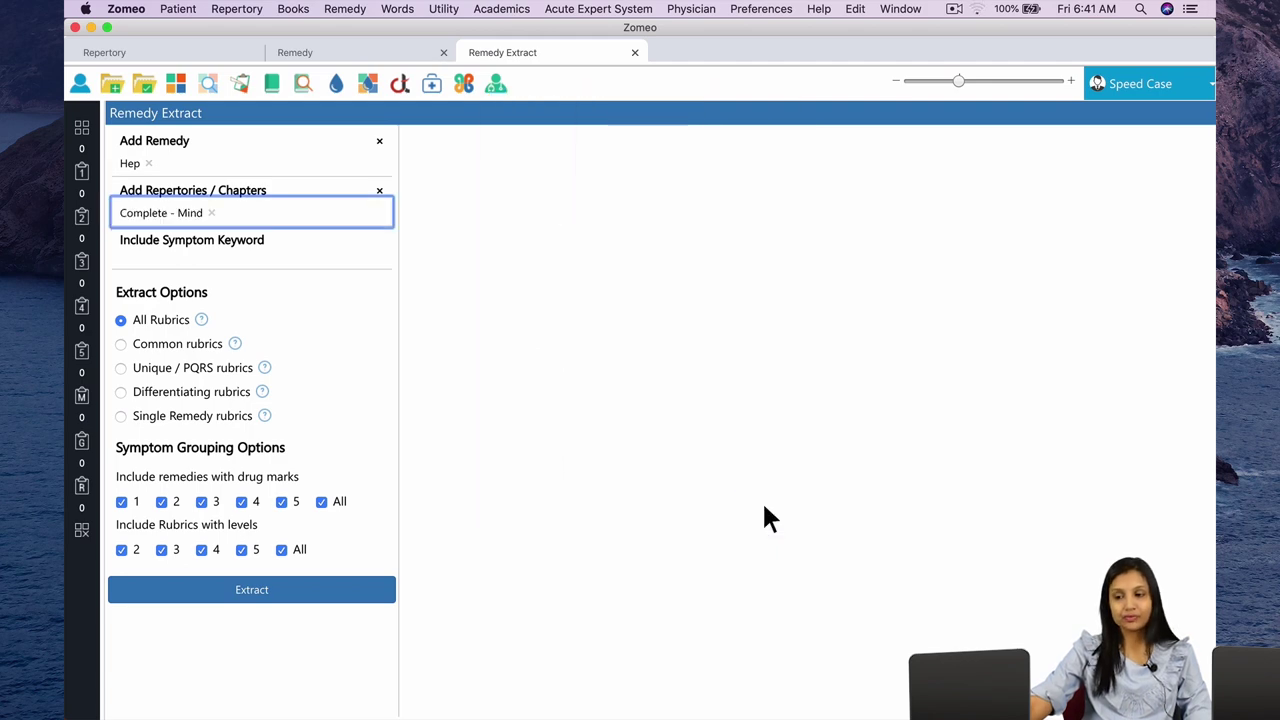
Set the symptom keyword to "oversensitive" and extract all matching rubrics for Hep.
{"action": "key", "text": "Tab"}
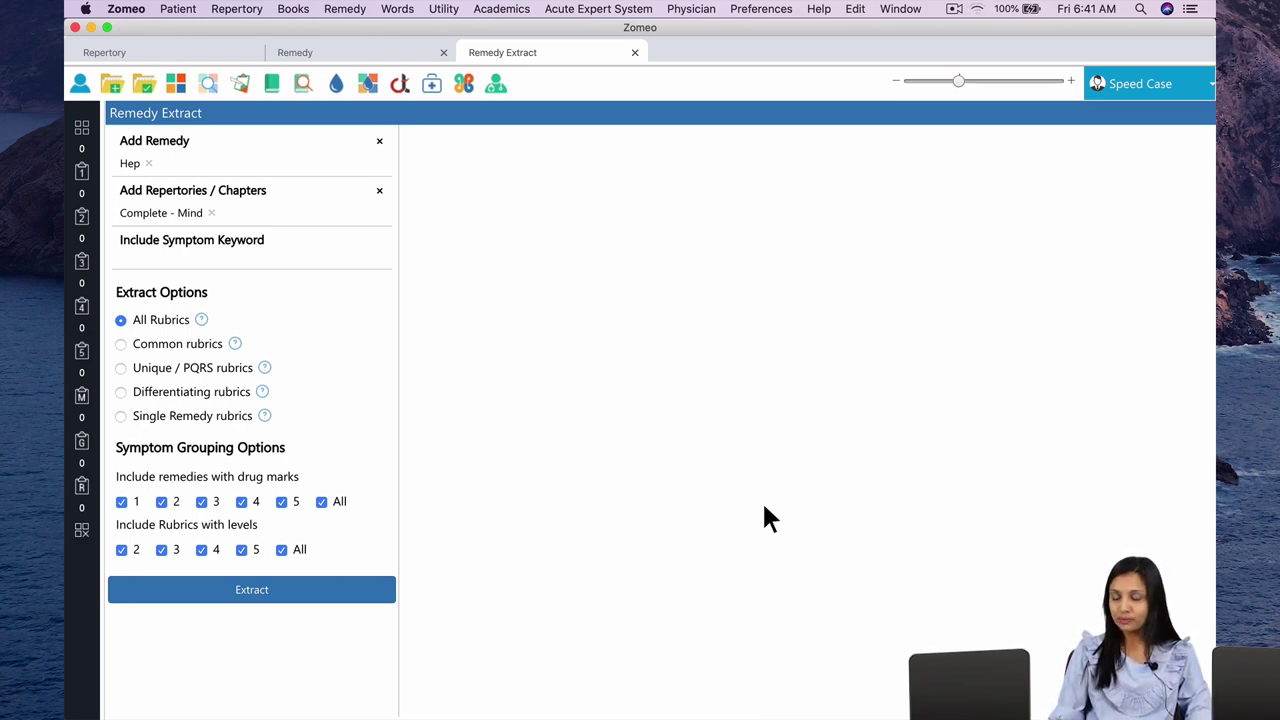
{"action": "type", "text": "over"}
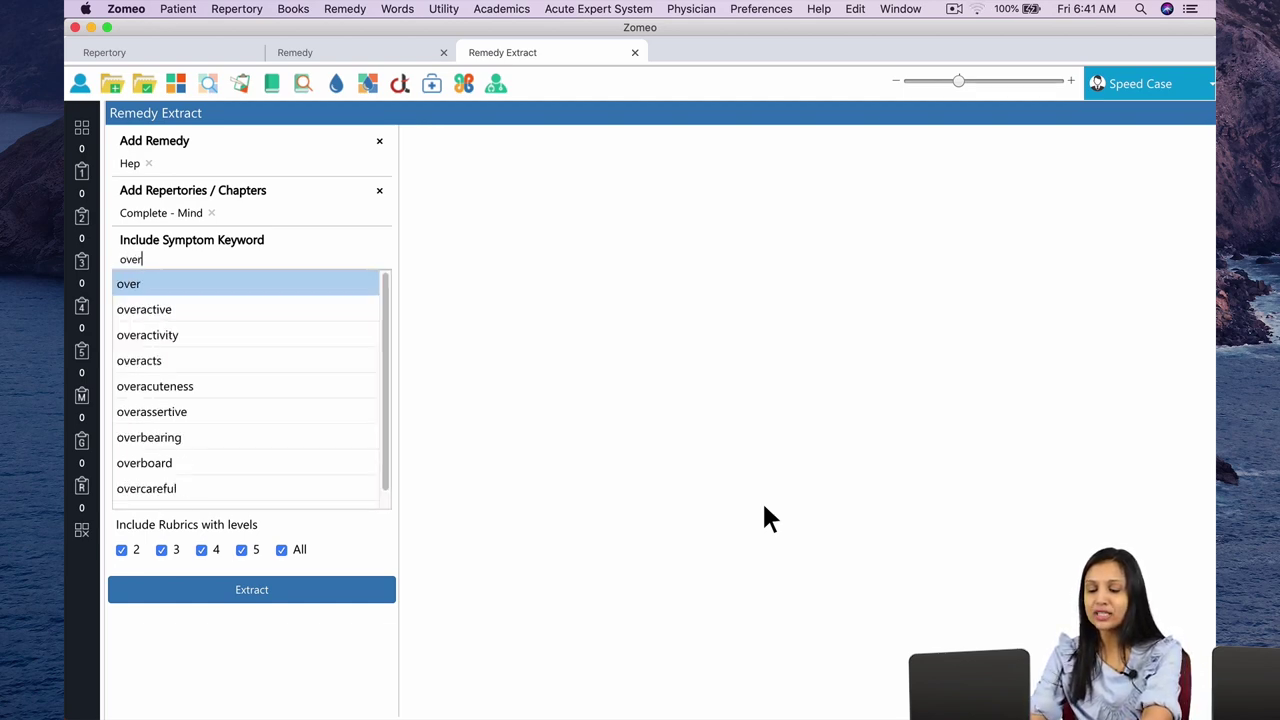
{"action": "type", "text": "sen"}
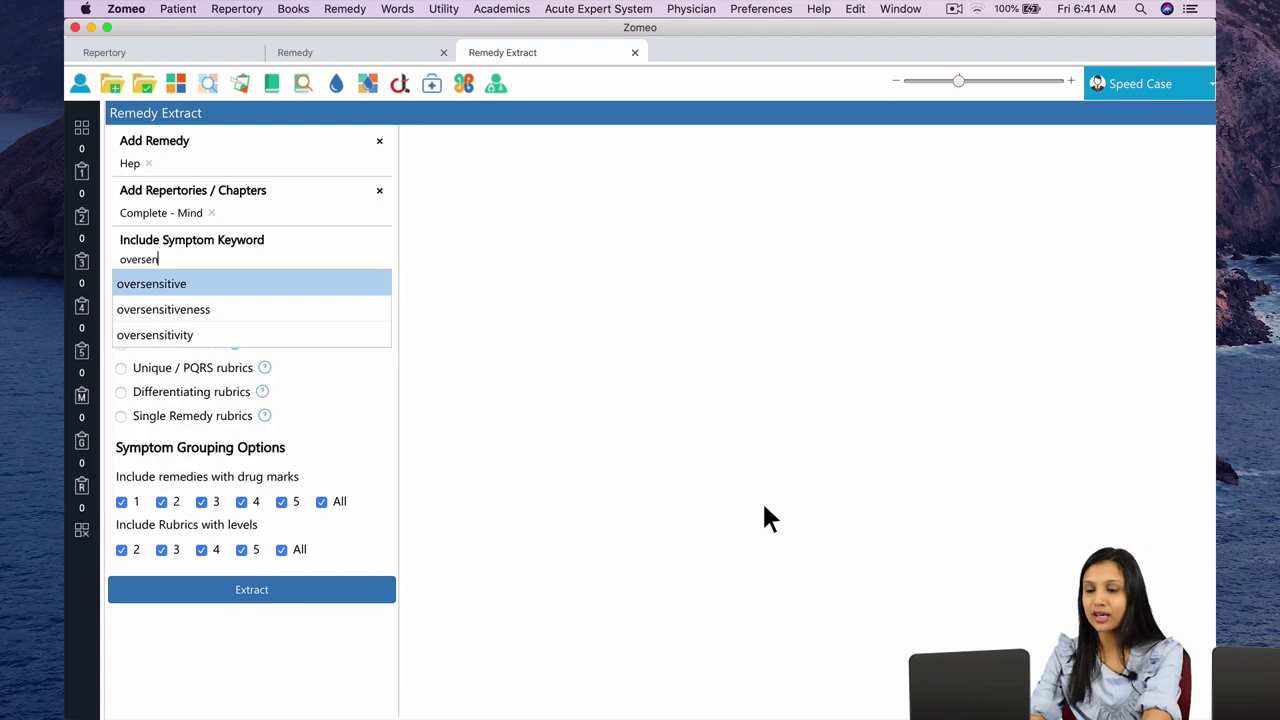
{"action": "type", "text": "s"}
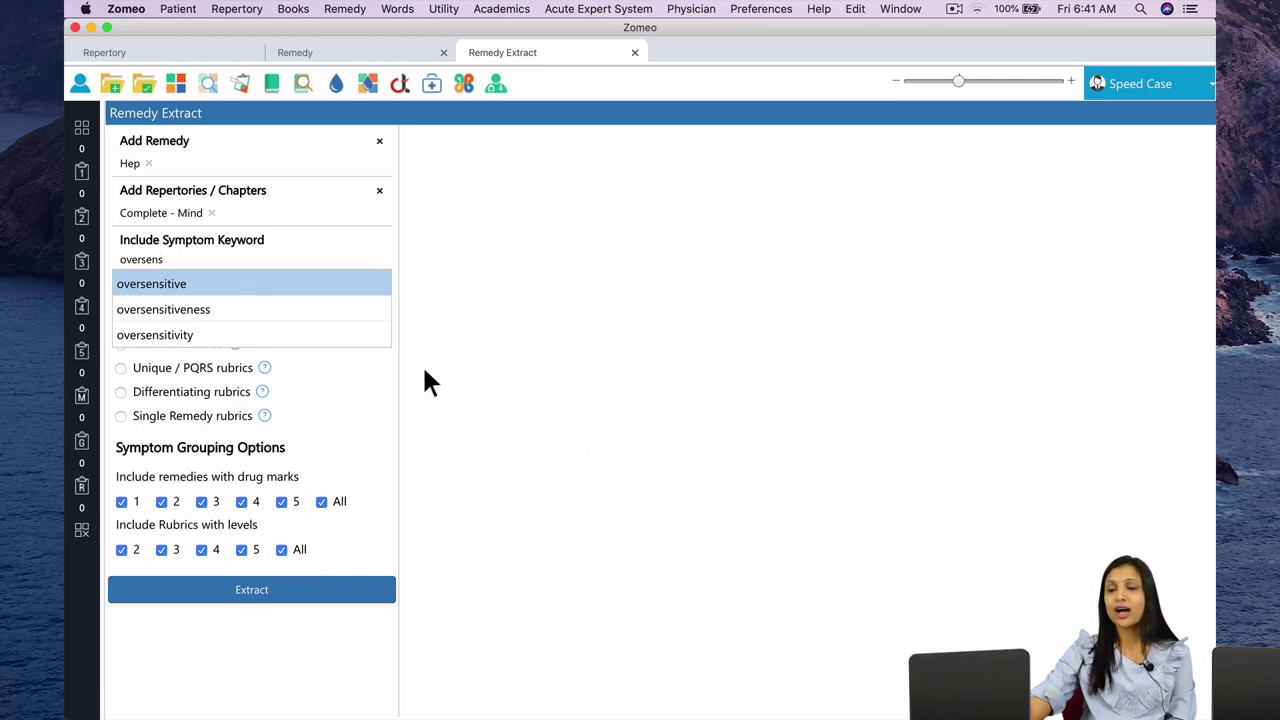
{"action": "left_click", "coordinate": [198, 283]}
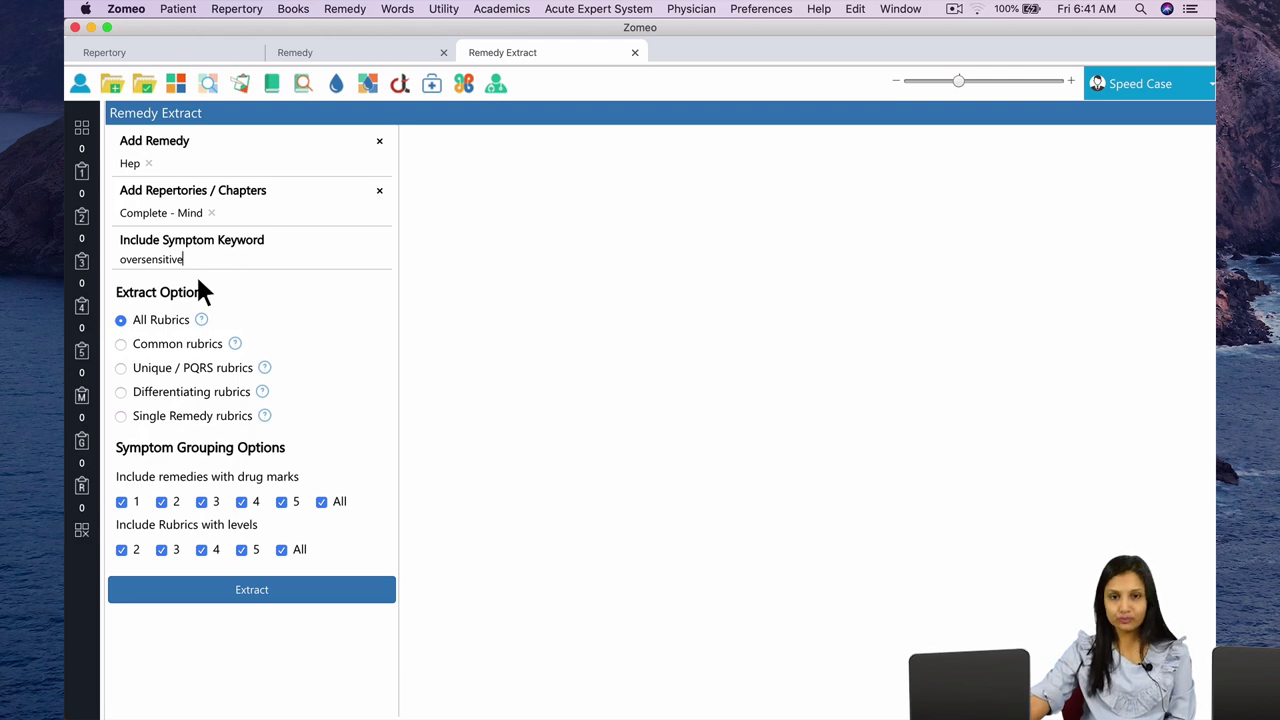
{"action": "left_click", "coordinate": [275, 590]}
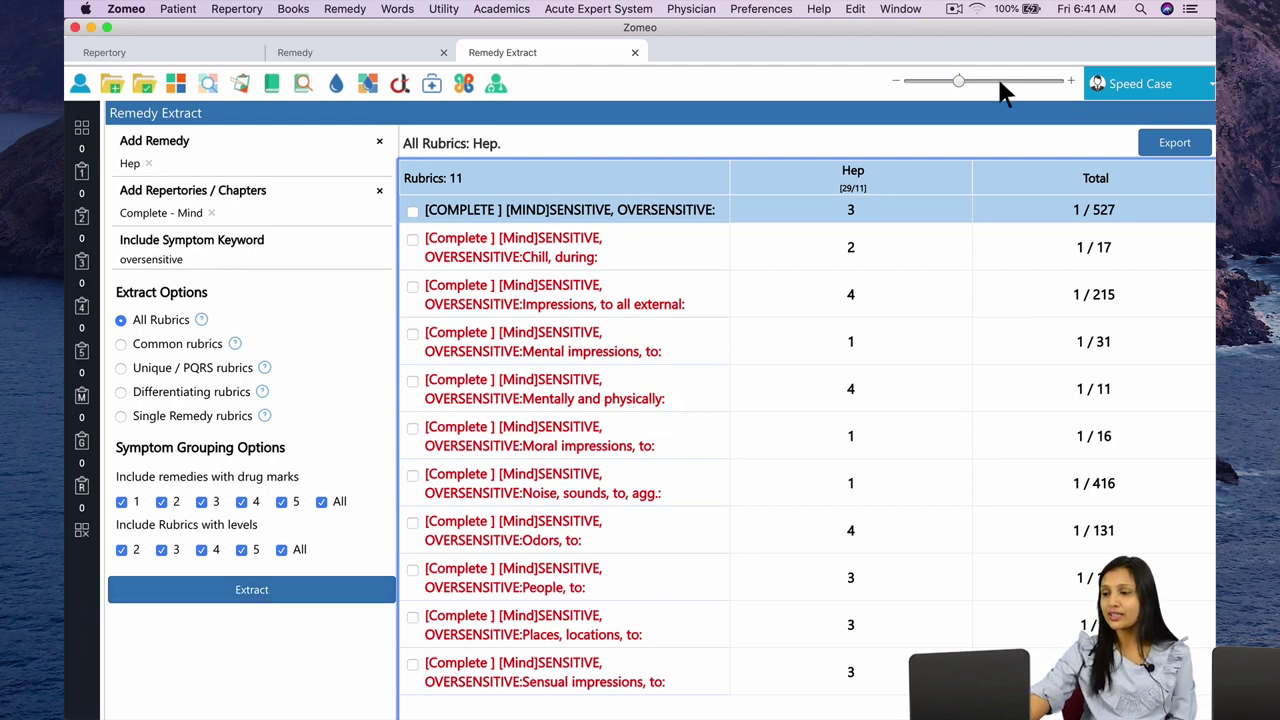
Enlarge the text and read through the extracted oversensitive rubrics, checking Hep's grade and the remedy totals.
{"action": "left_click", "coordinate": [999, 82]}
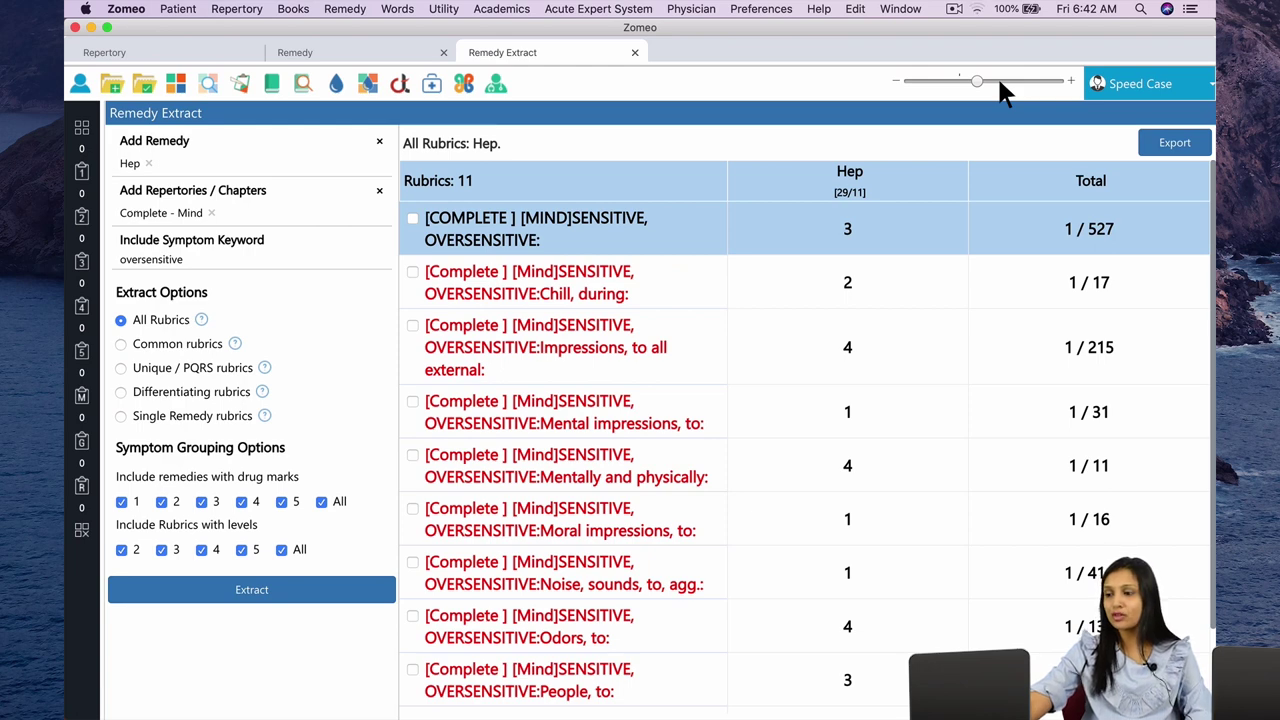
{"action": "left_click", "coordinate": [999, 80]}
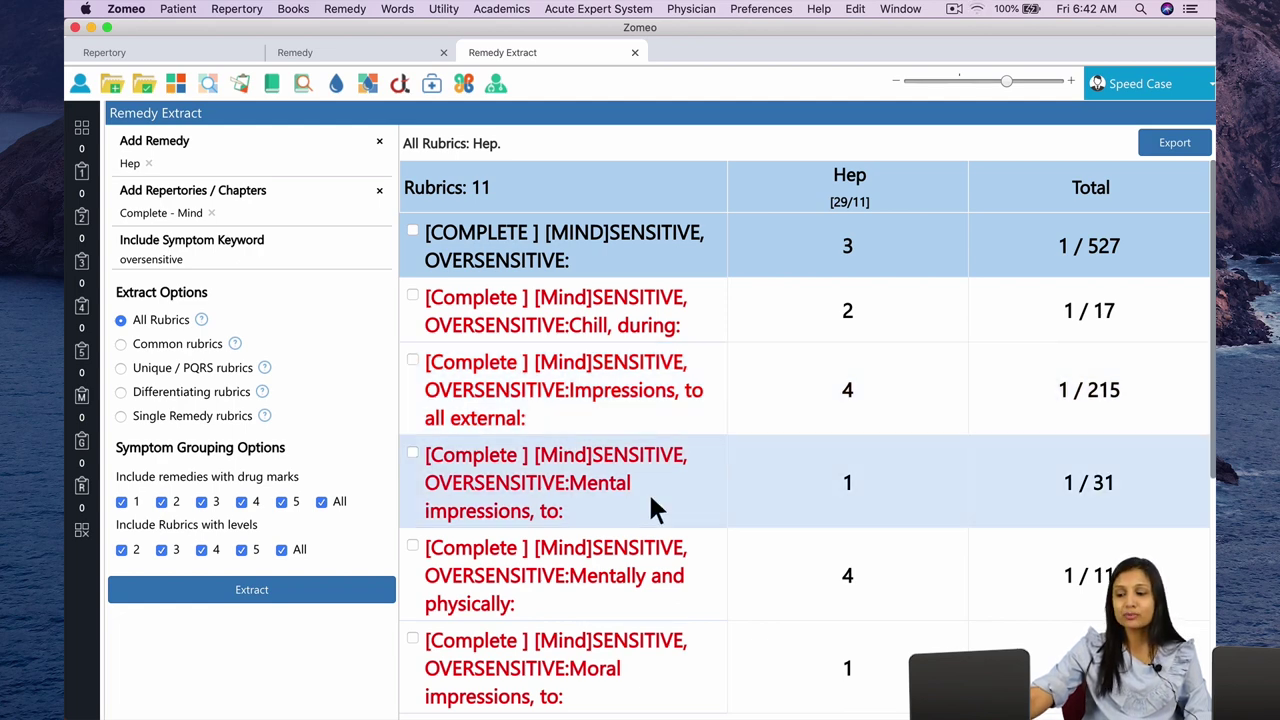
{"action": "scroll", "coordinate": [651, 497], "scroll_direction": "down", "scroll_amount": 3}
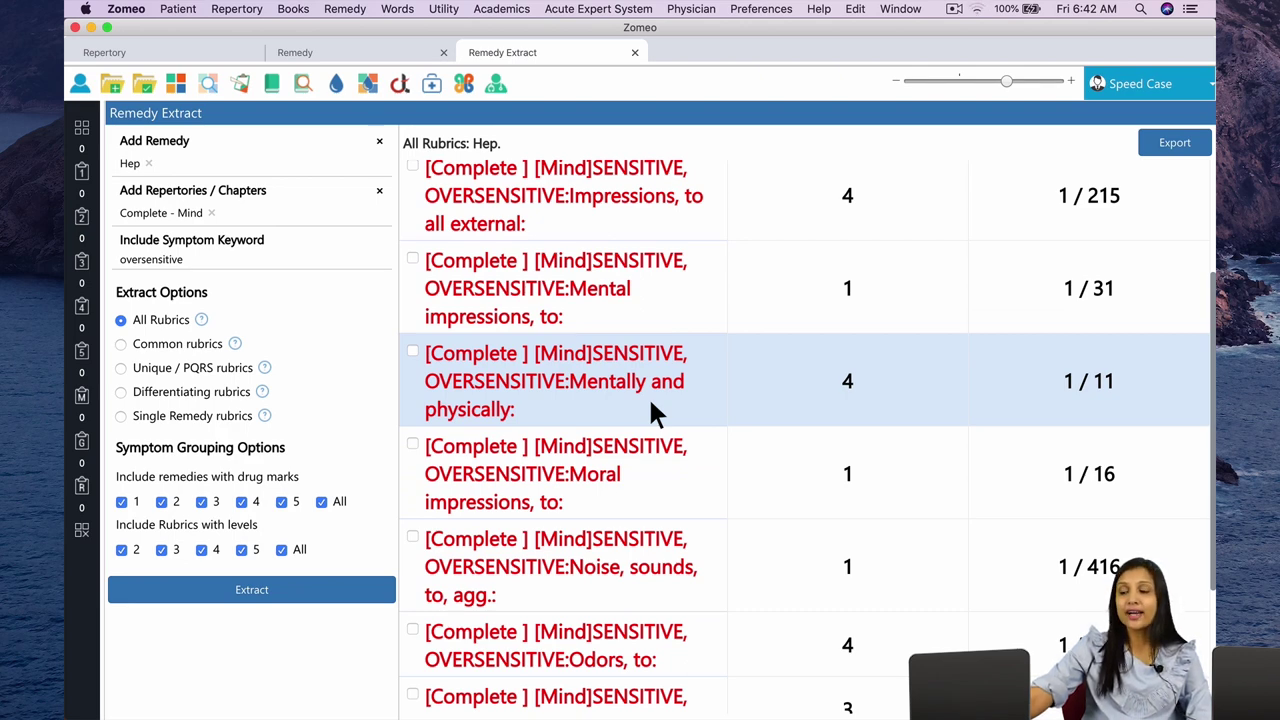
{"action": "scroll", "coordinate": [650, 410], "scroll_direction": "down", "scroll_amount": 1}
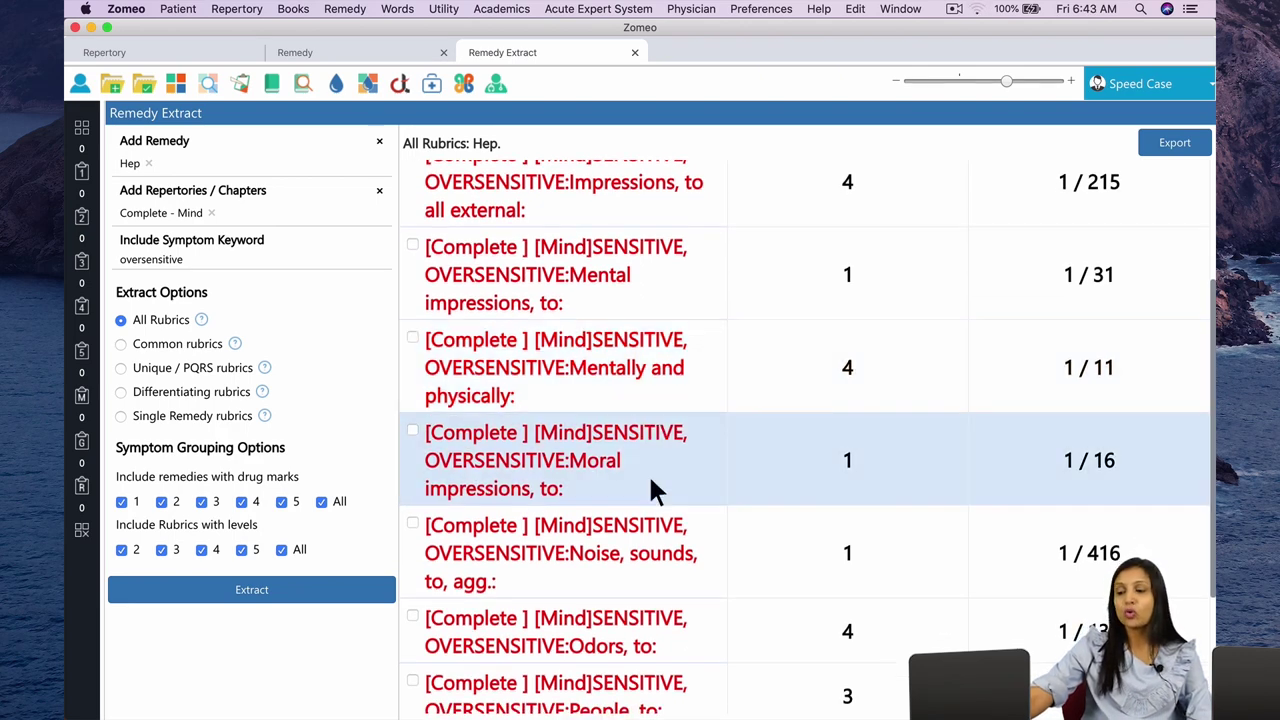
{"action": "scroll", "coordinate": [650, 482], "scroll_direction": "down", "scroll_amount": 3}
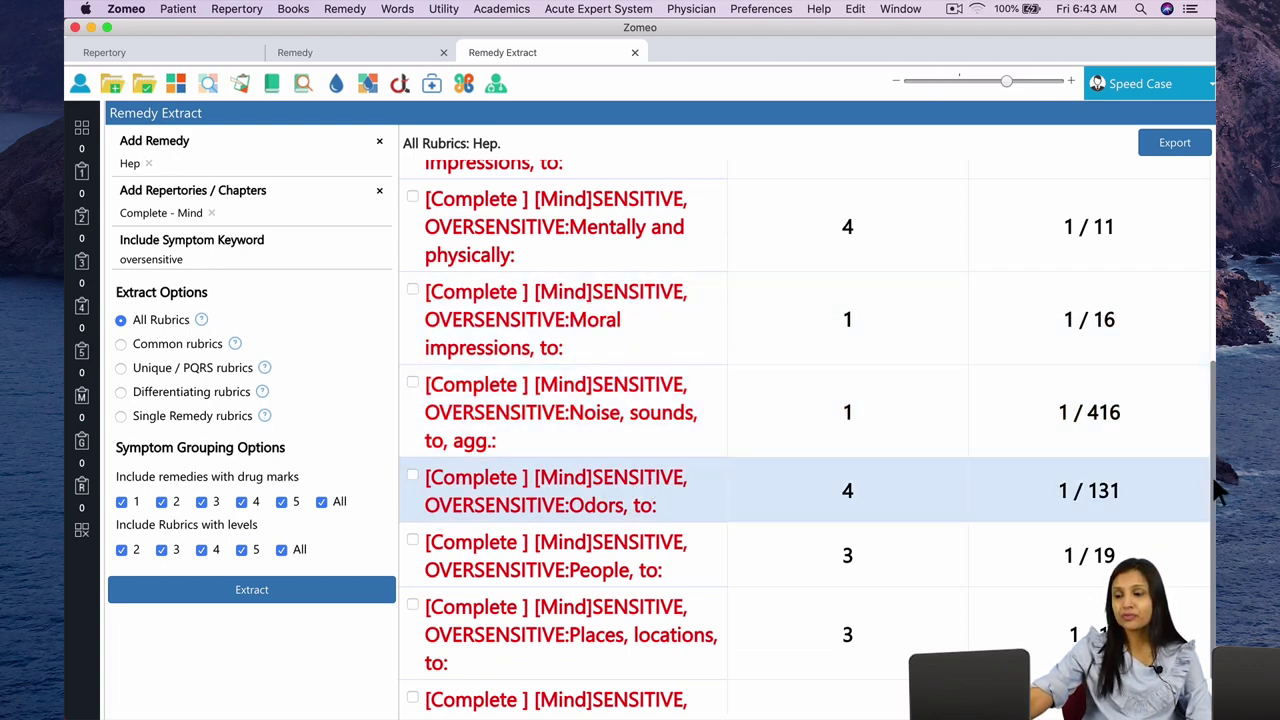
{"action": "key", "text": "Down"}
{"action": "key", "text": "Down"}
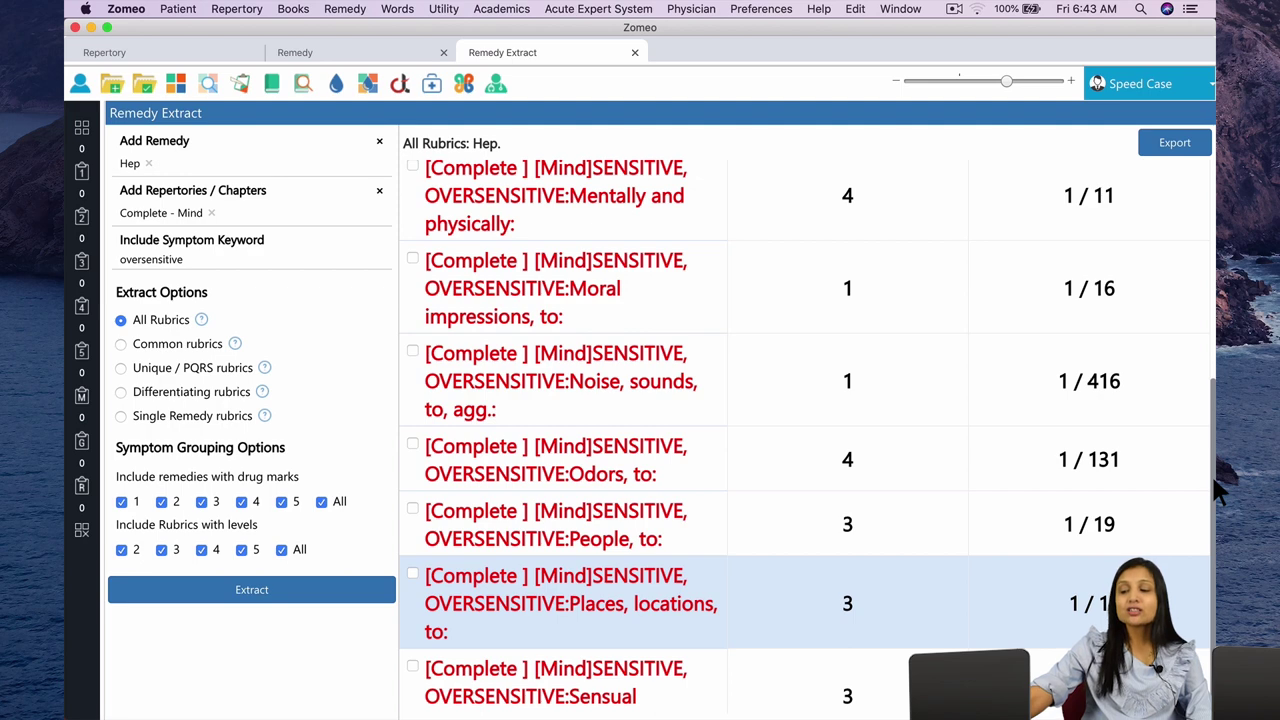
{"action": "key", "text": "Up"}
{"action": "key", "text": "Up"}
{"action": "key", "text": "Up"}
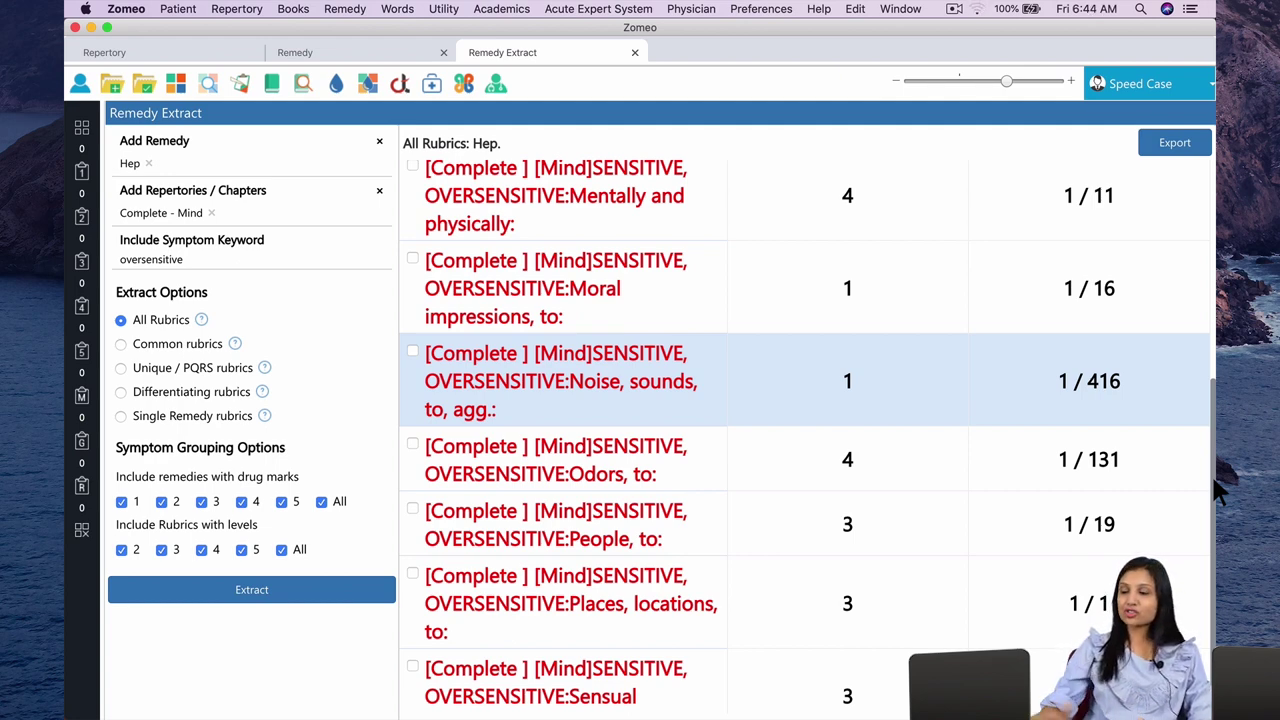
Extract Hep's rubrics for the keyword "trifles" and open the remedy list of the rubric "VIOLENCE, VEHEMENCE: Trifles, about".
{"action": "double_click", "coordinate": [182, 261]}
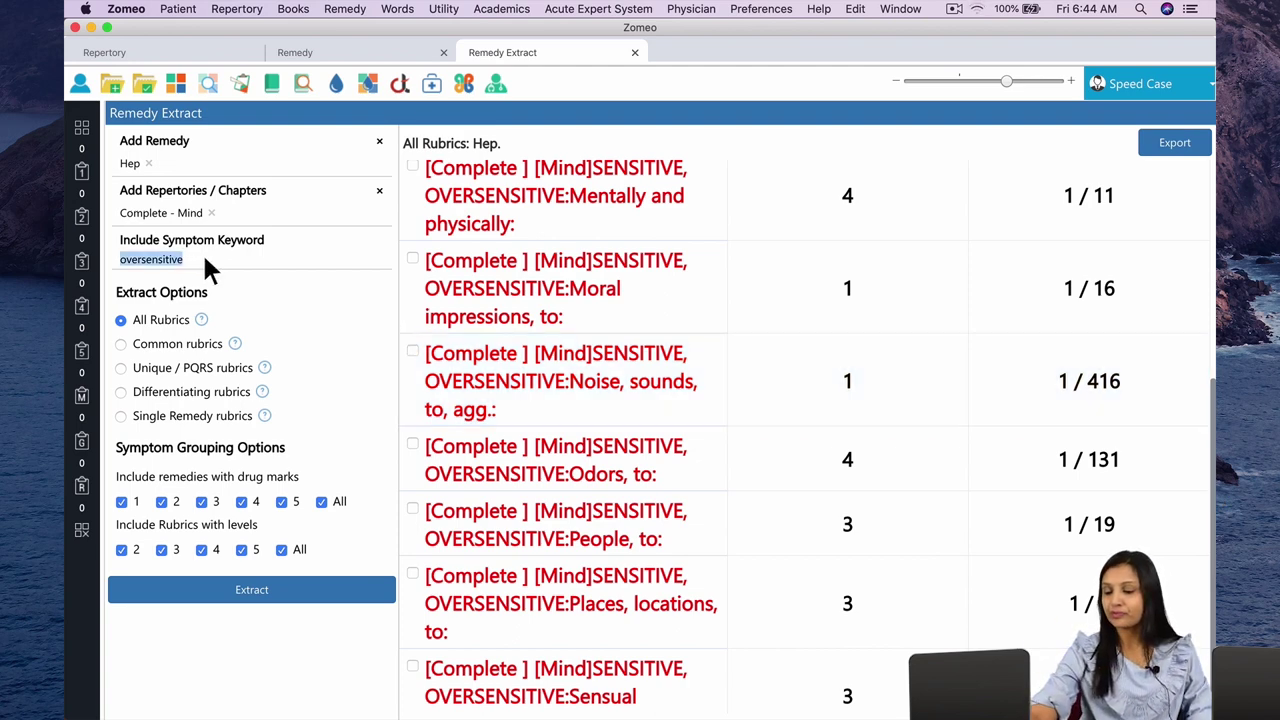
{"action": "type", "text": "trif"}
{"action": "left_click", "coordinate": [240, 440]}
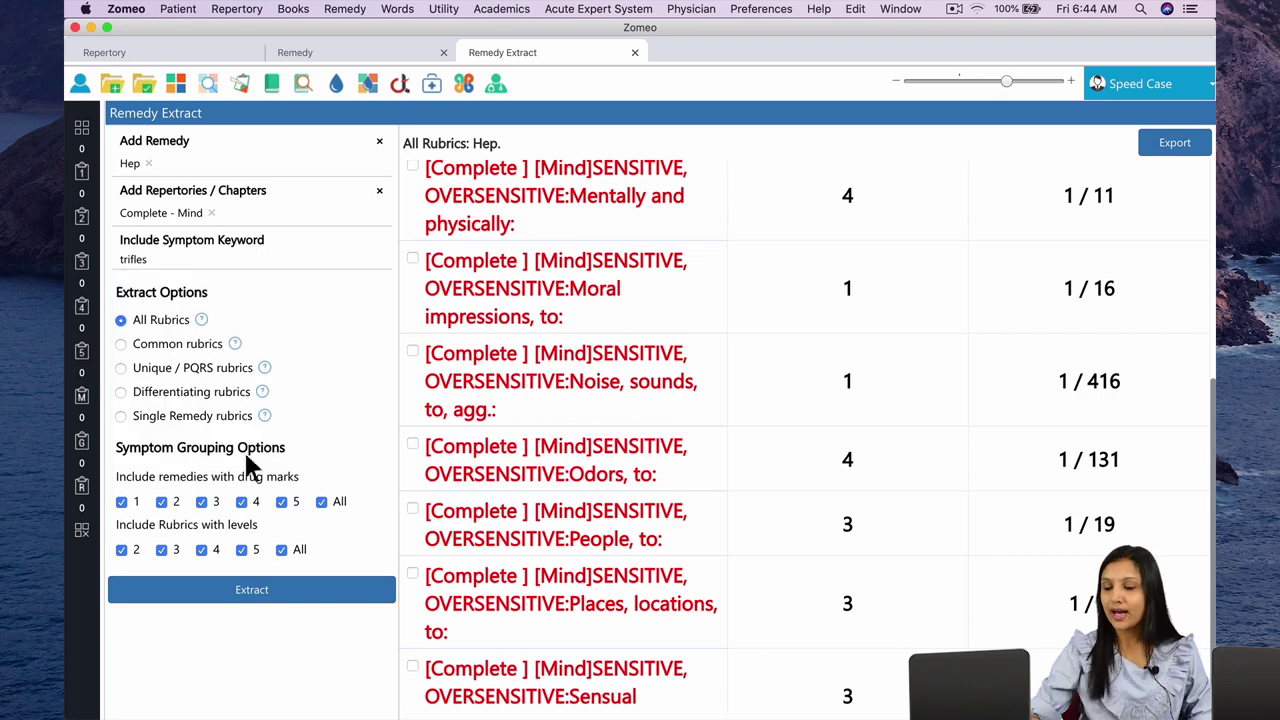
{"action": "left_click", "coordinate": [277, 592]}
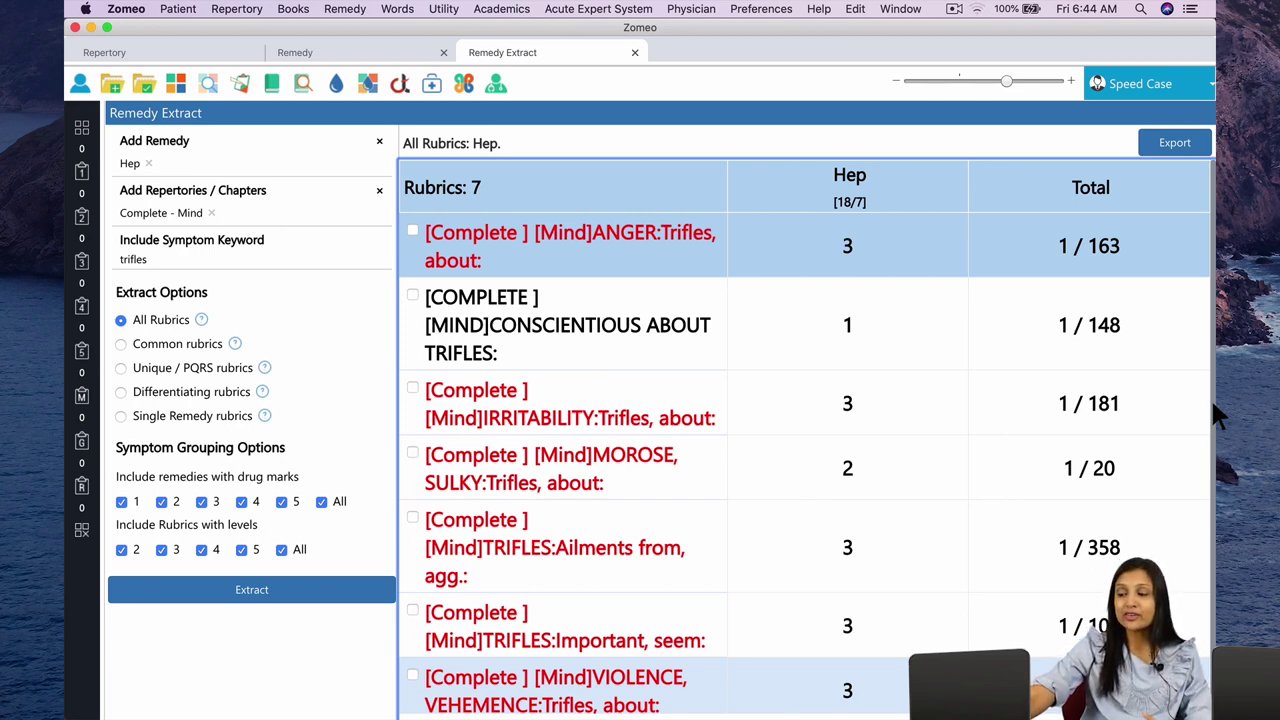
{"action": "double_click", "coordinate": [680, 703]}
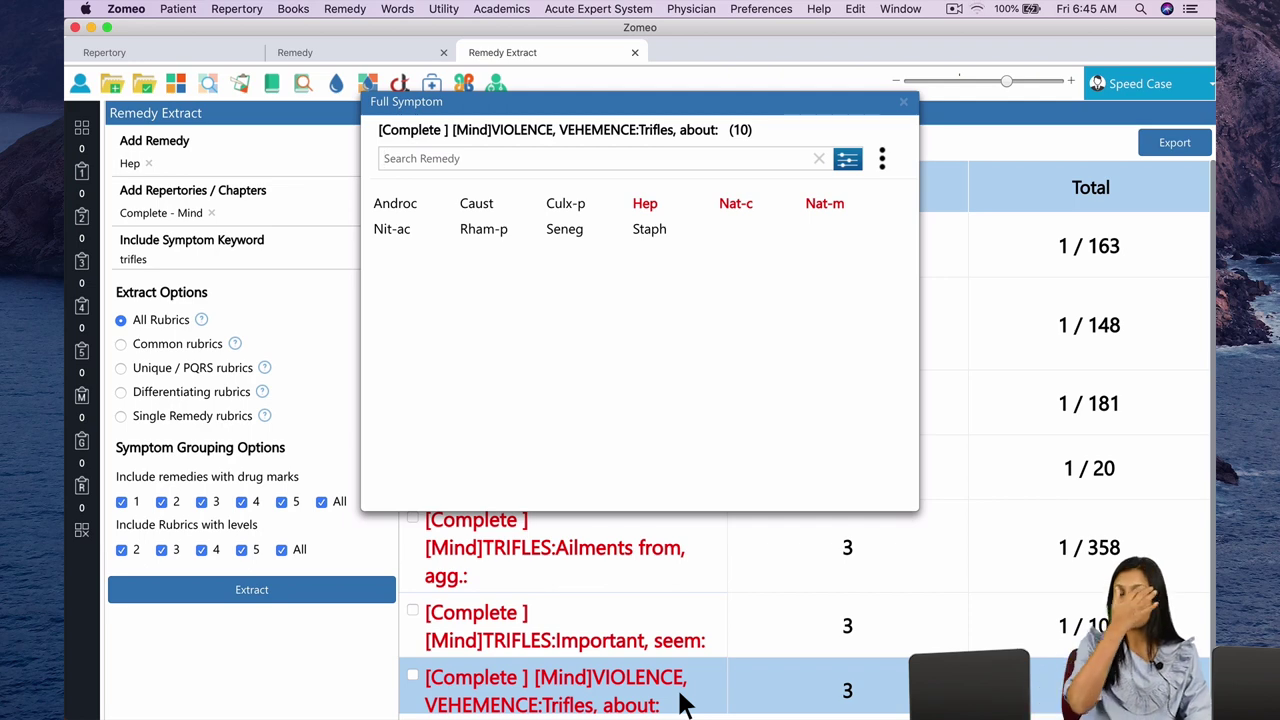
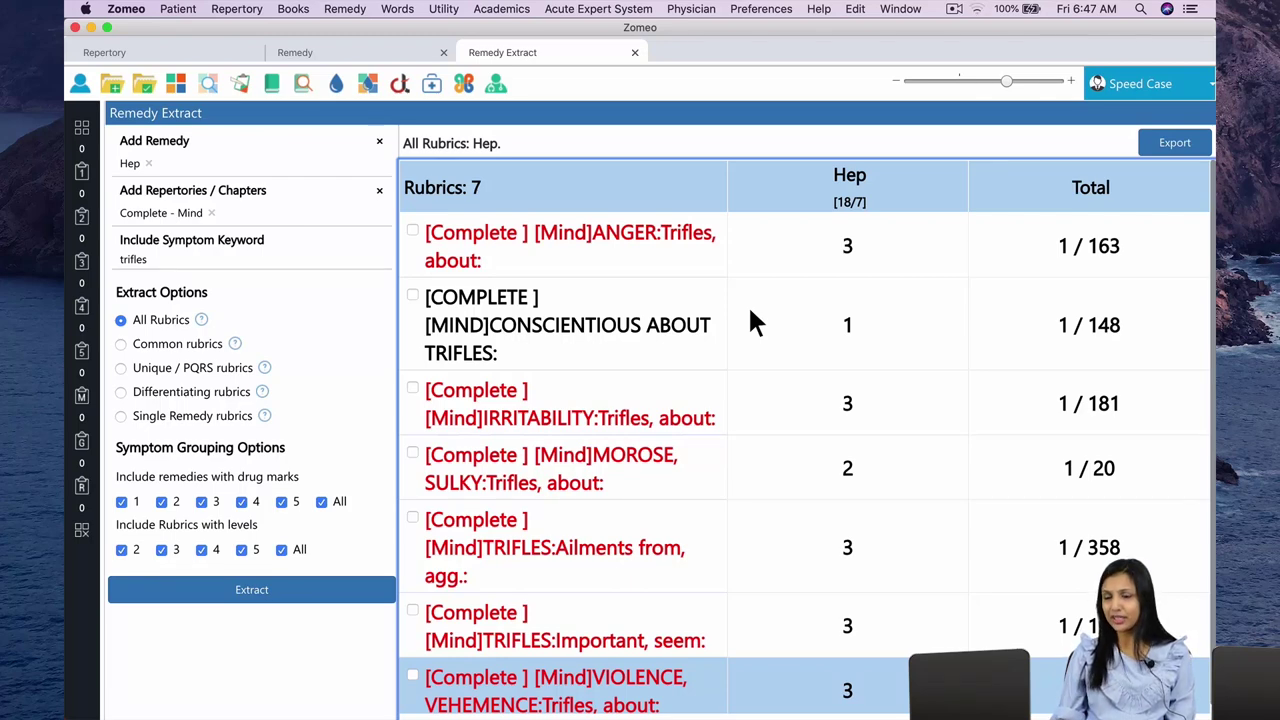
Extract Hep's rubrics for the keyword "discontented" and open the remedy list of the rubric "DISCONTENTED: Always".
{"action": "double_click", "coordinate": [145, 260]}
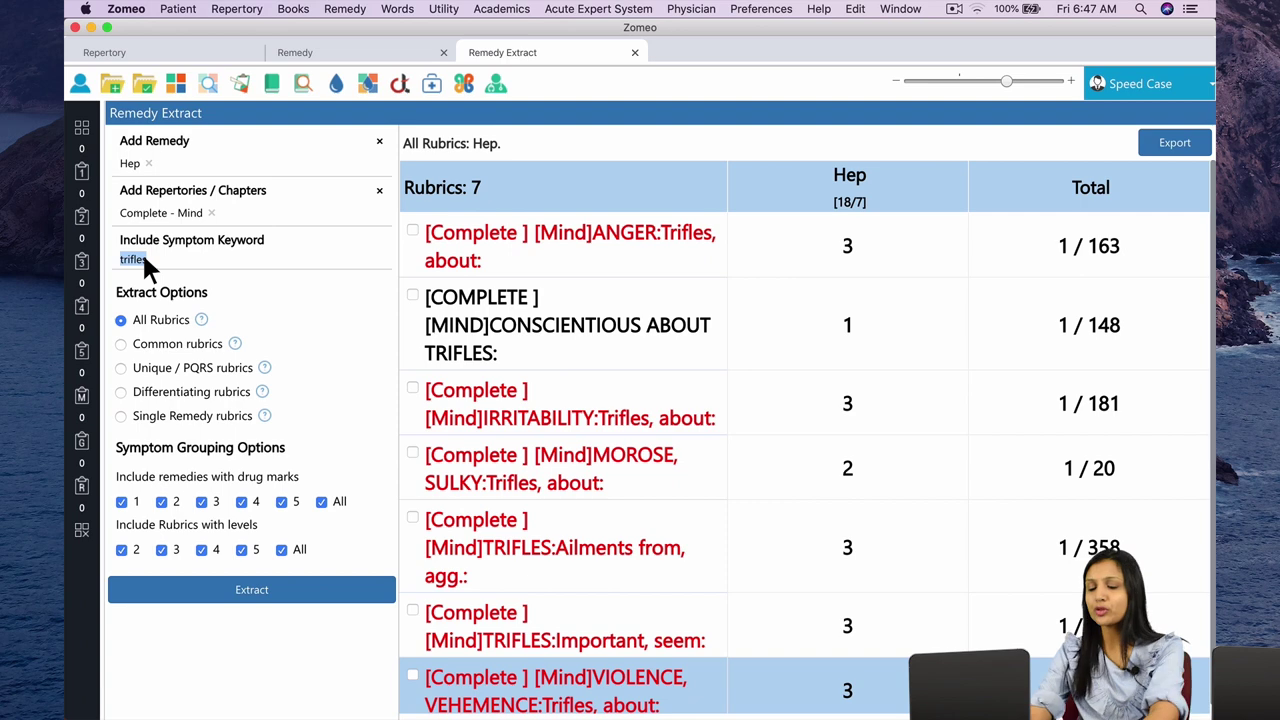
{"action": "type", "text": "disco"}
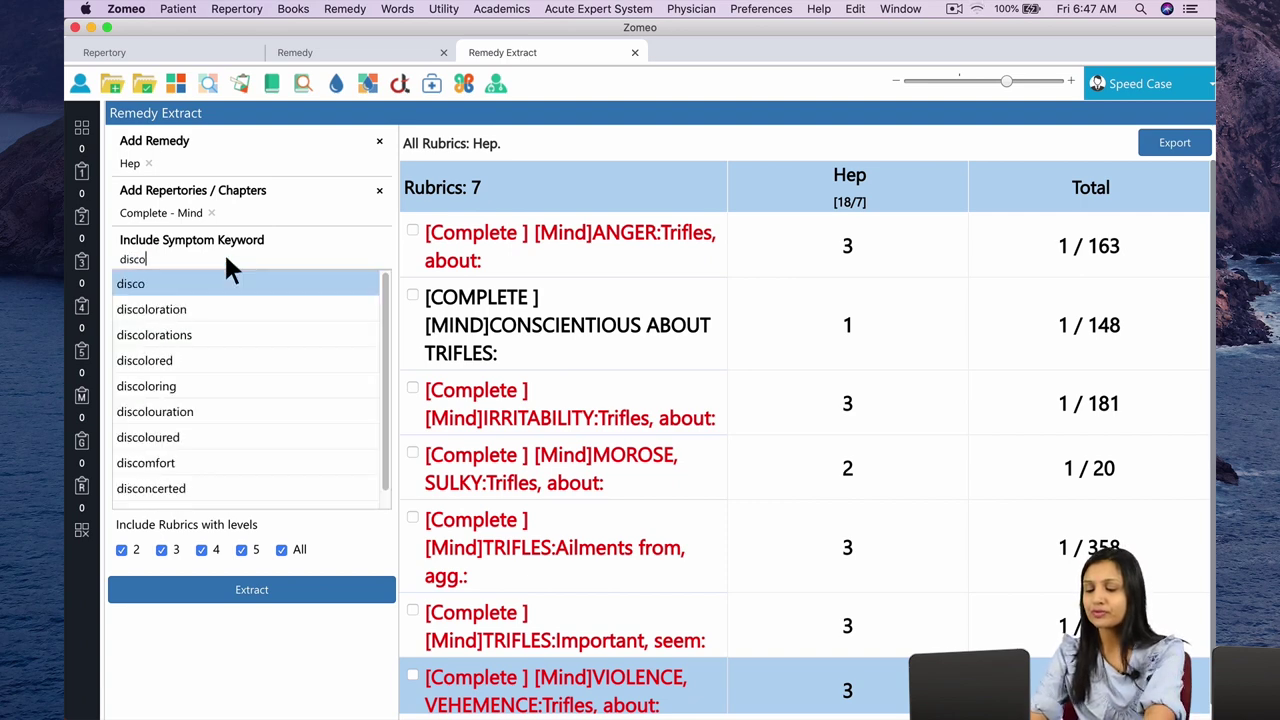
{"action": "type", "text": "ntented"}
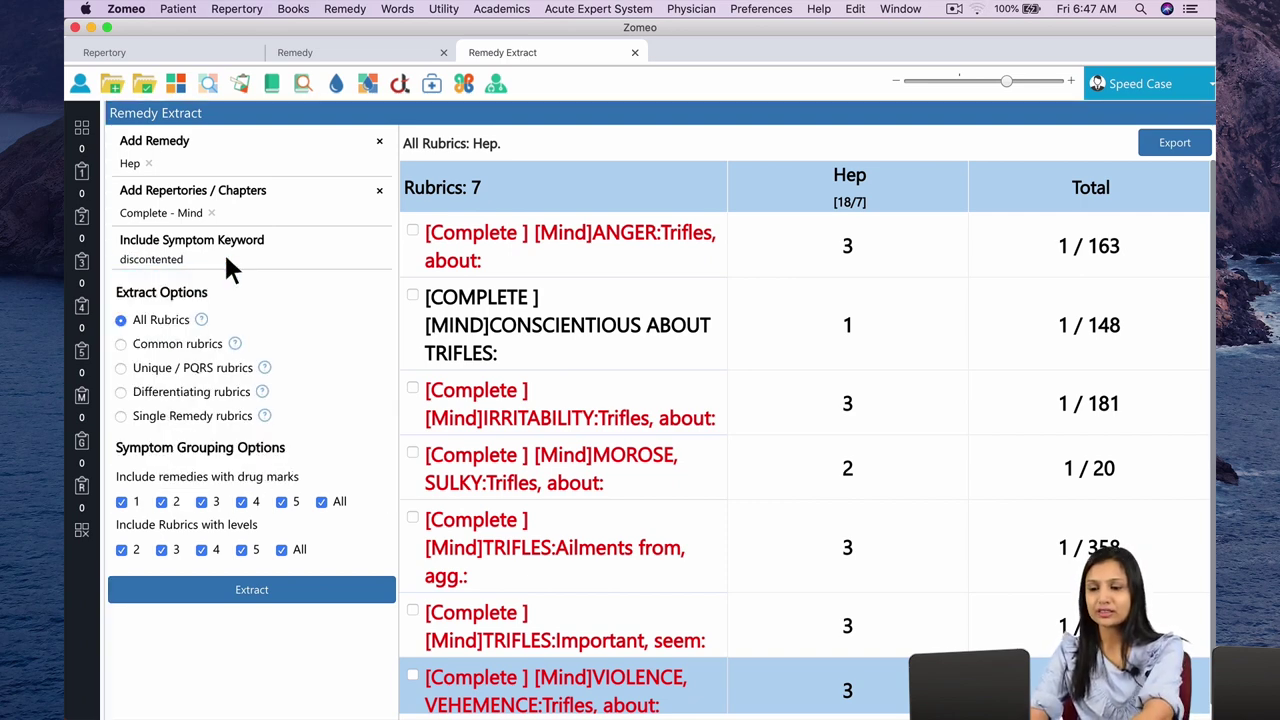
{"action": "left_click", "coordinate": [268, 593]}
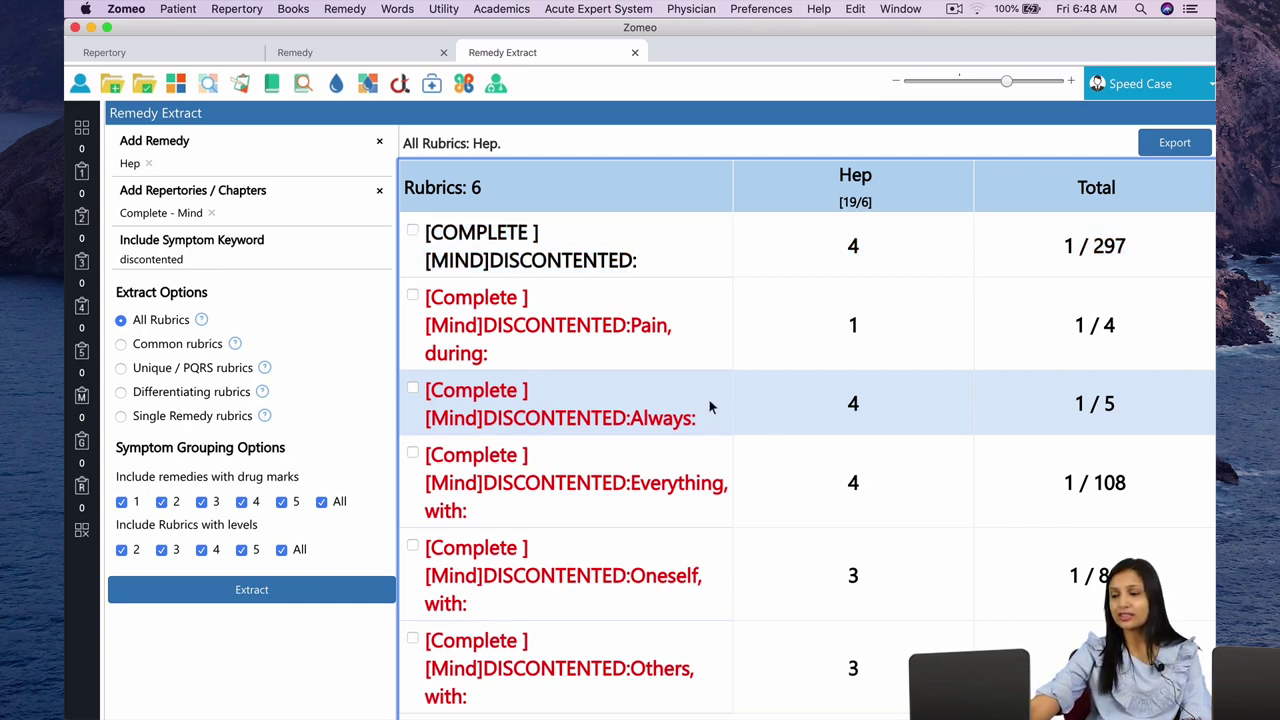
{"action": "left_click", "coordinate": [708, 398]}
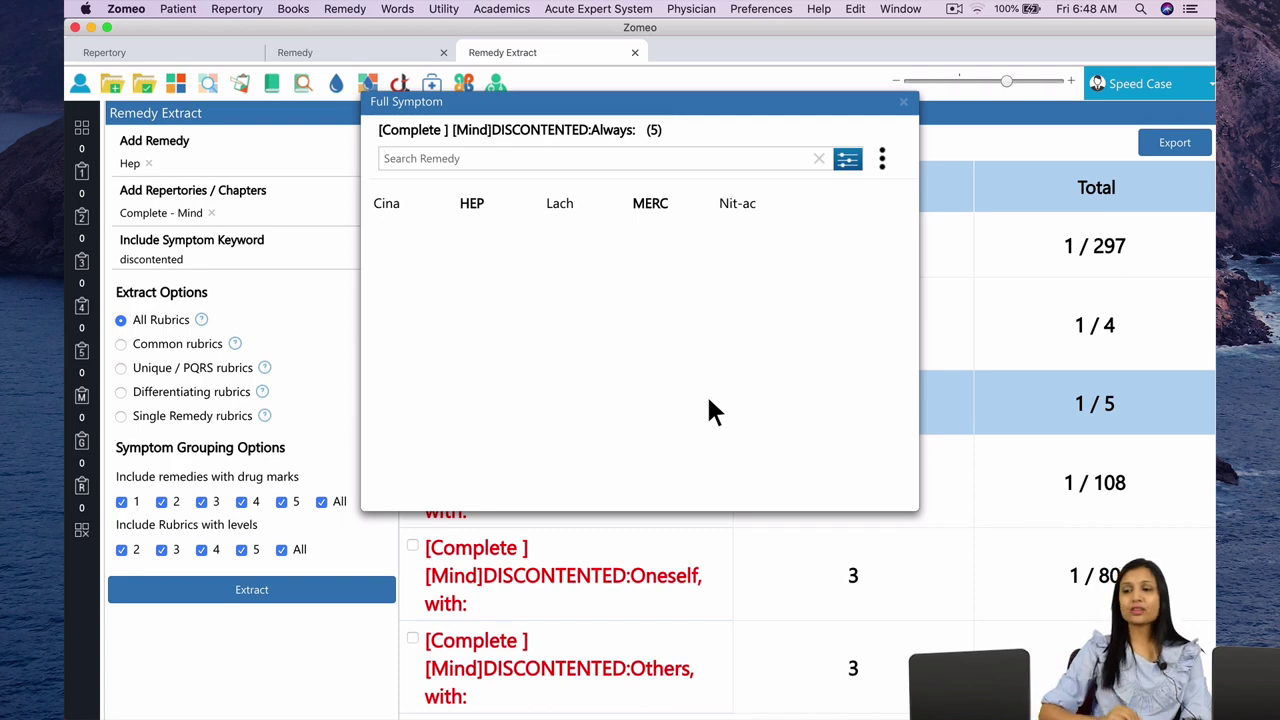
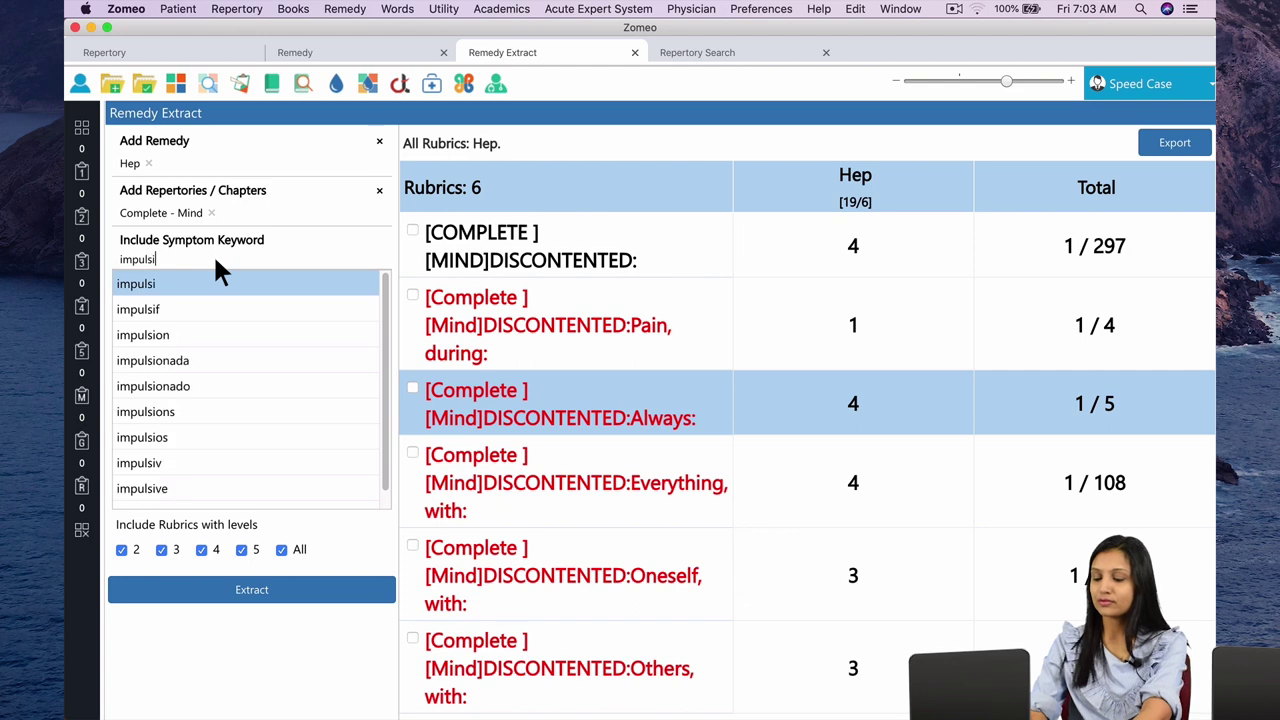
Extract Hep's rubrics for the keyword "impulsive" and view the remedy list of the main rubric "IMPETUOUS, IMPULSIVE".
{"action": "key", "text": "Return"}
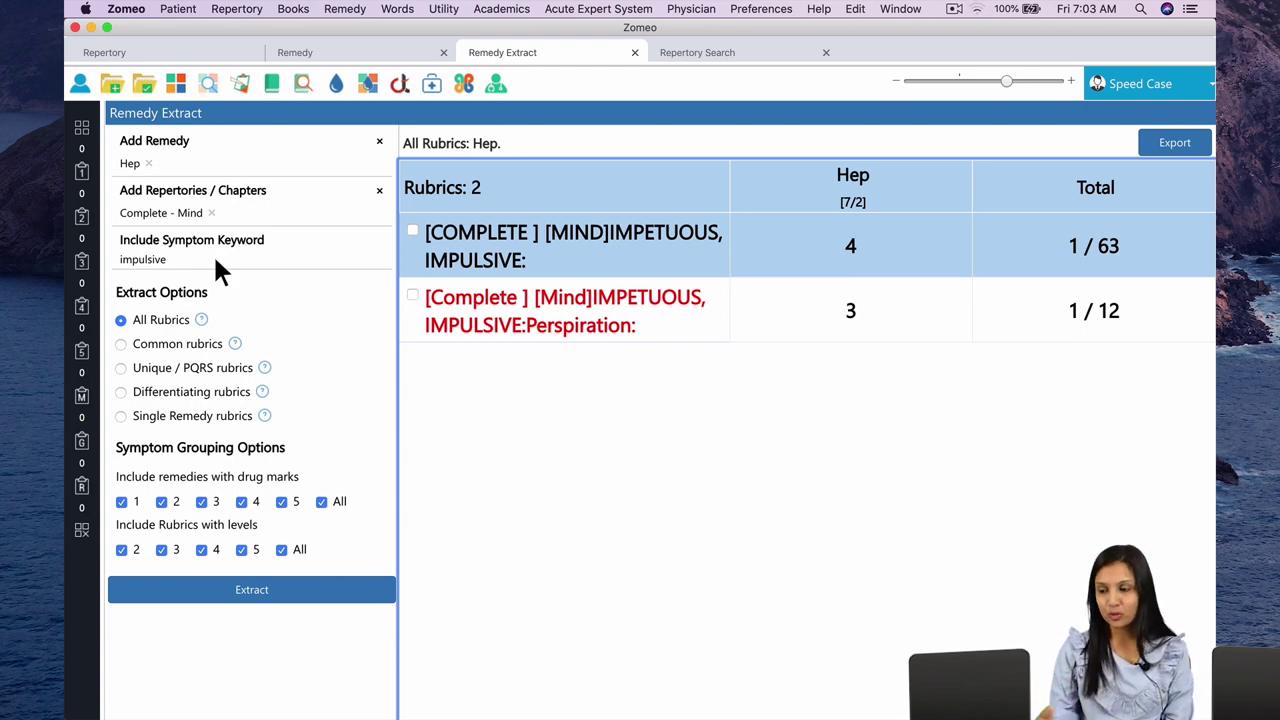
{"action": "double_click", "coordinate": [587, 252]}
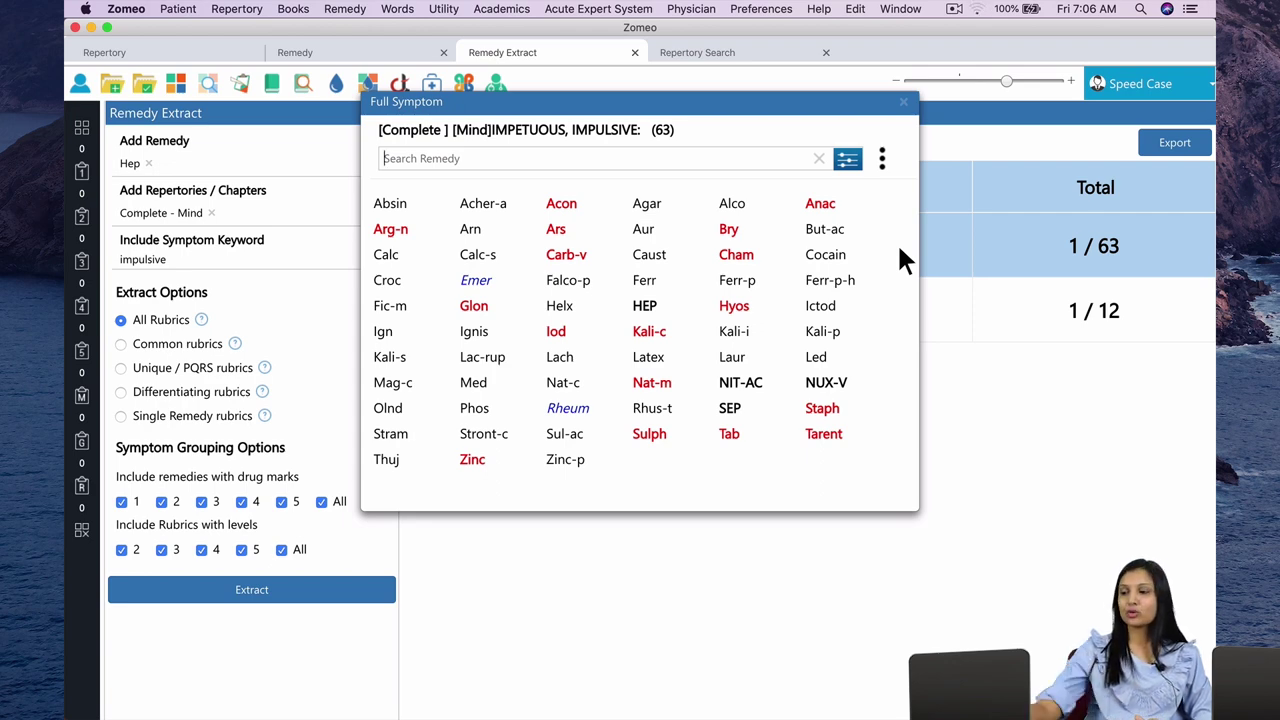
{"action": "left_click", "coordinate": [903, 102]}
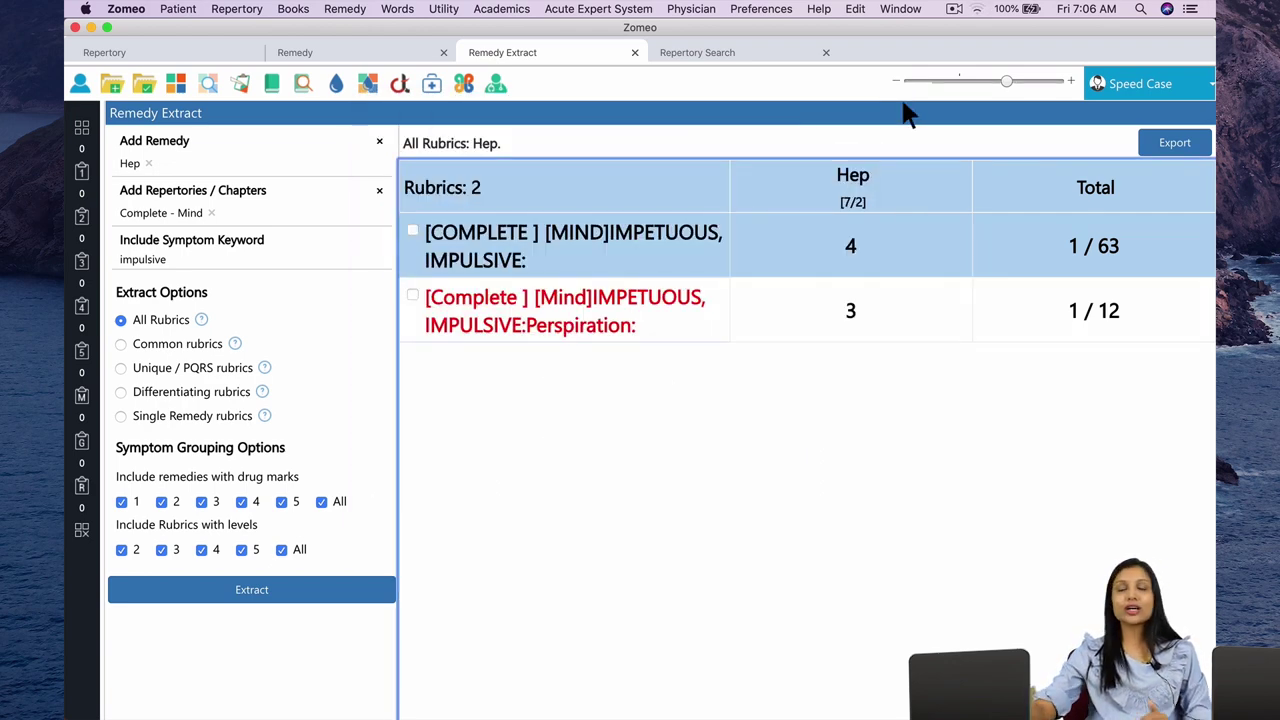
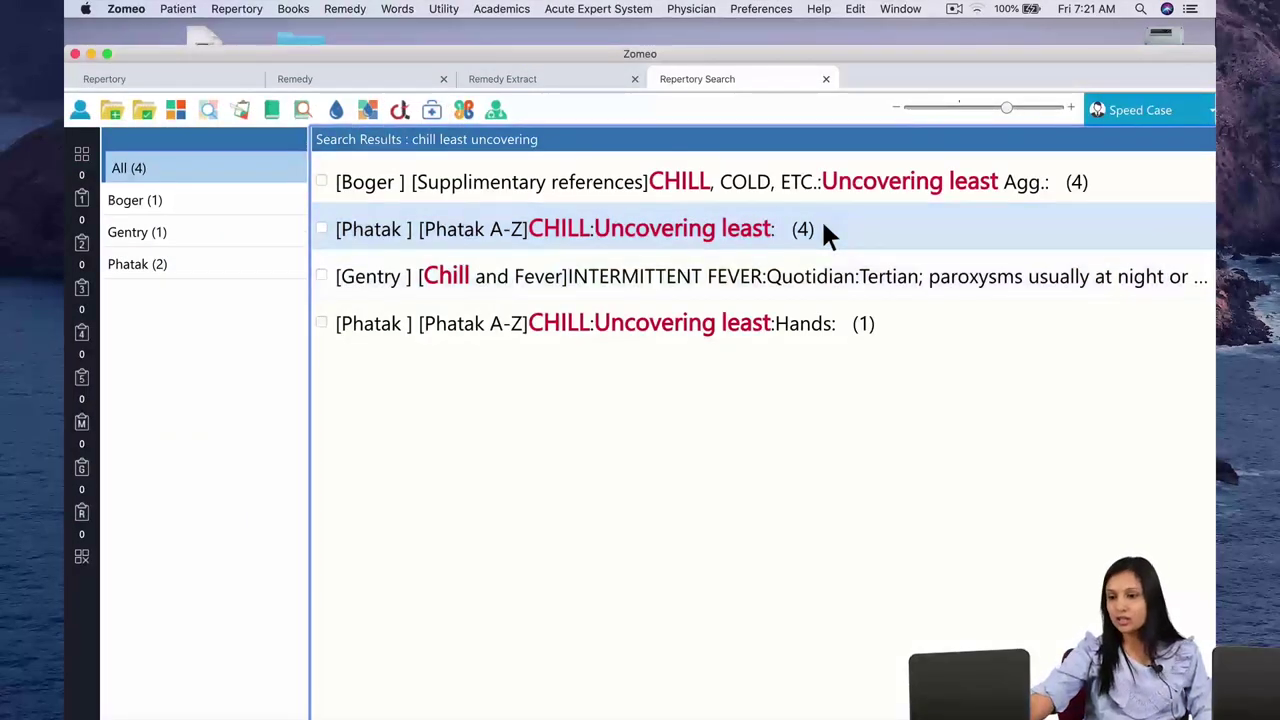
Return to Hepar Sulphuris Calcareum's reference text and open its chapter in "Materia Medica By Boericke W.".
{"action": "left_click", "coordinate": [376, 82]}
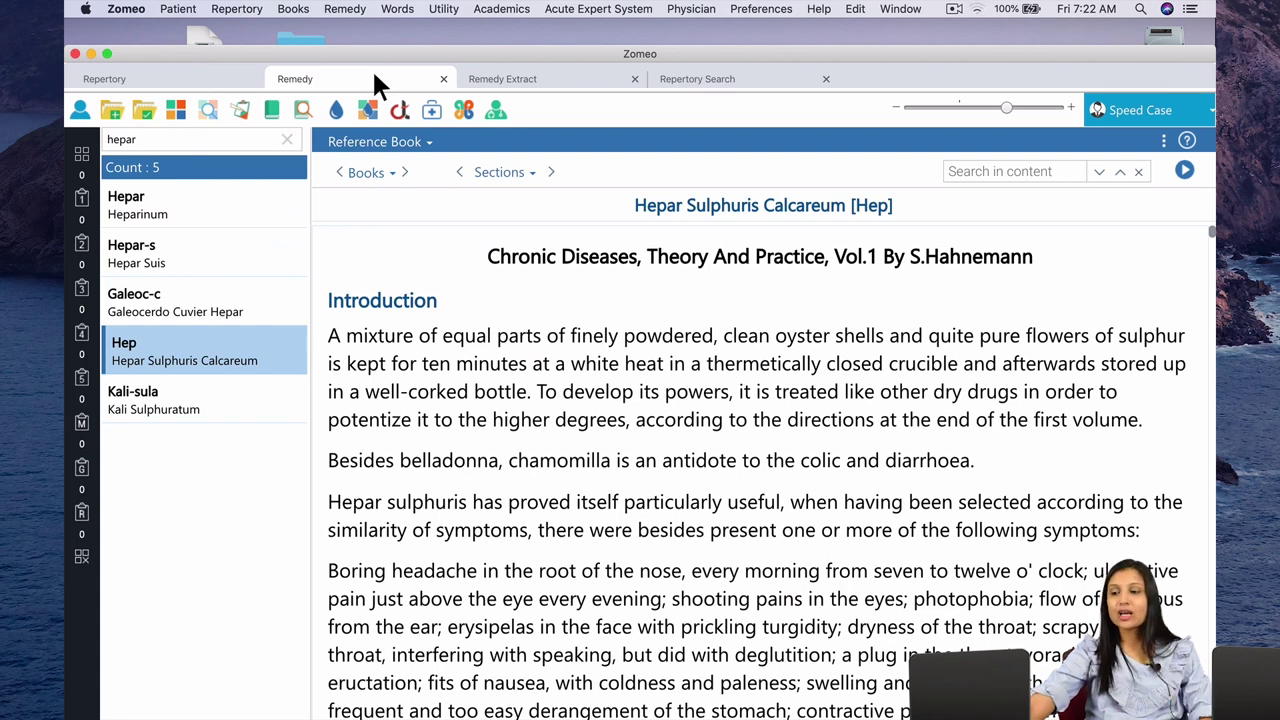
{"action": "left_click", "coordinate": [366, 172]}
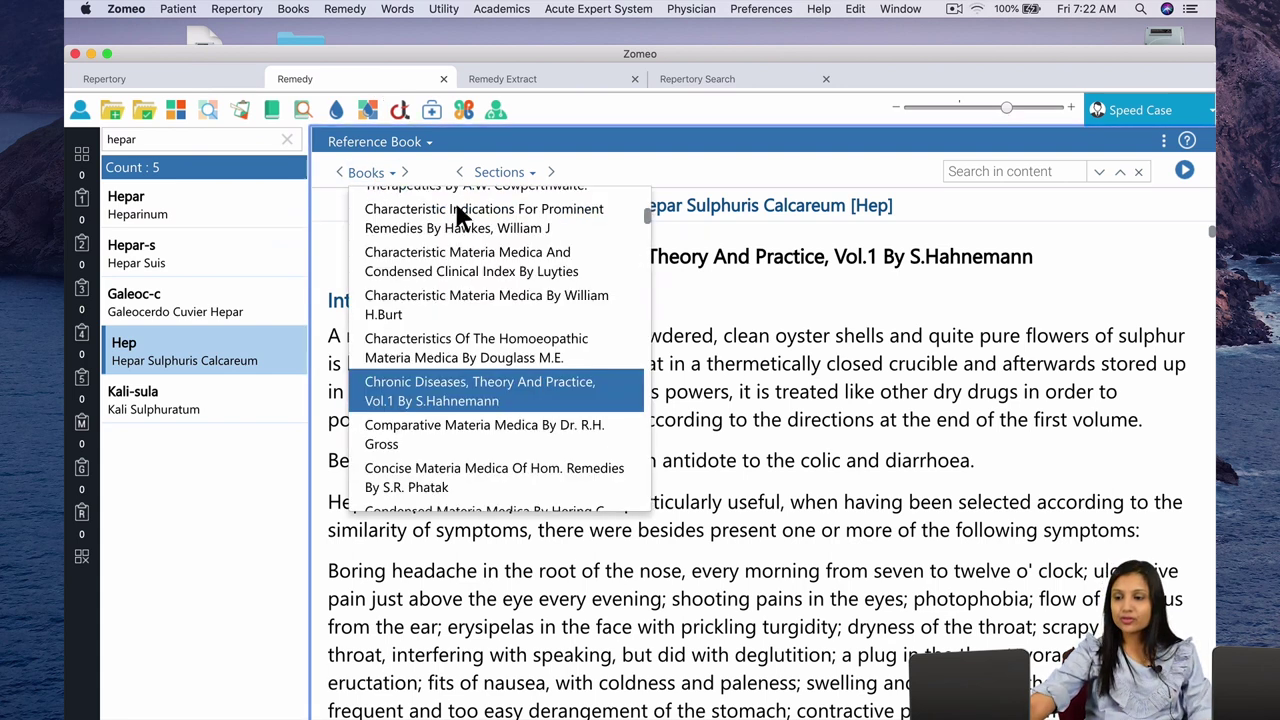
{"action": "scroll", "coordinate": [647, 275], "scroll_direction": "down", "scroll_amount": 10}
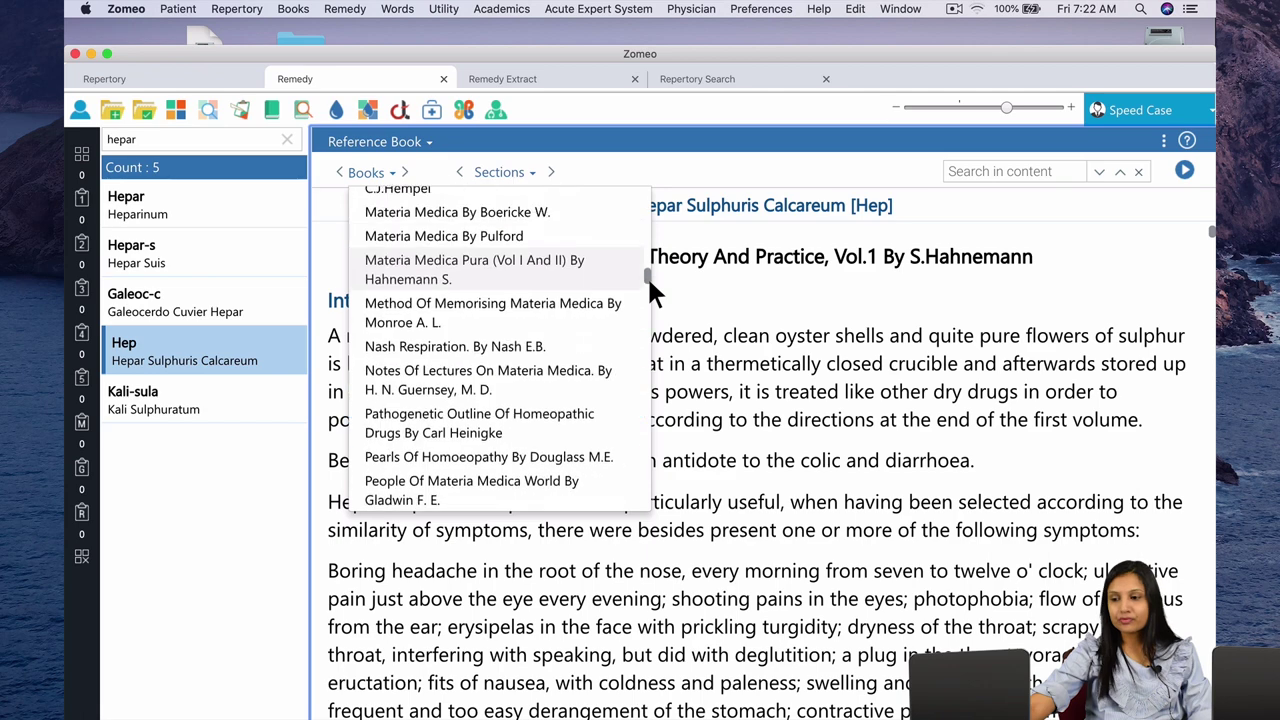
{"action": "left_click", "coordinate": [545, 210]}
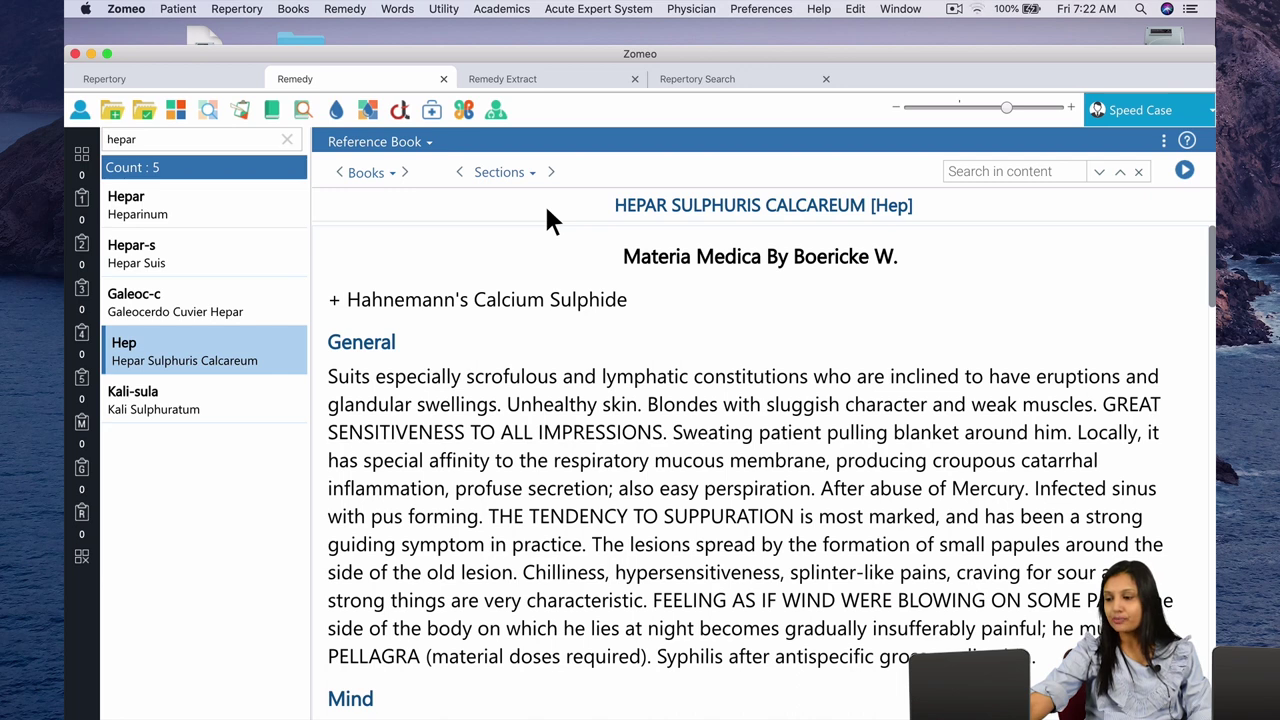
Highlight the General passage from "Infected sinus with pus forming" through "guiding symptom in practice.".
{"action": "left_click_drag", "start_coordinate": [1034, 488], "coordinate": [1042, 516]}
{"action": "key", "text": "shift+Down"}
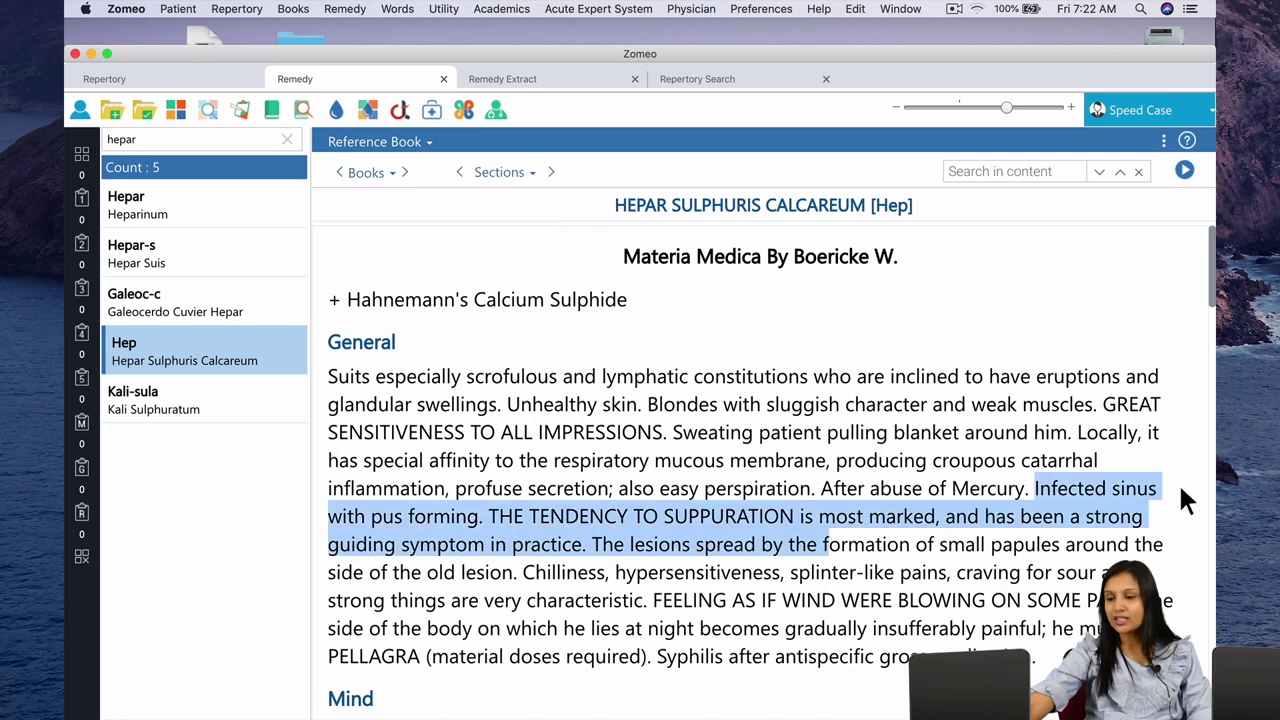
{"action": "key", "text": "shift+Left"}
{"action": "key", "text": "shift+Left"}
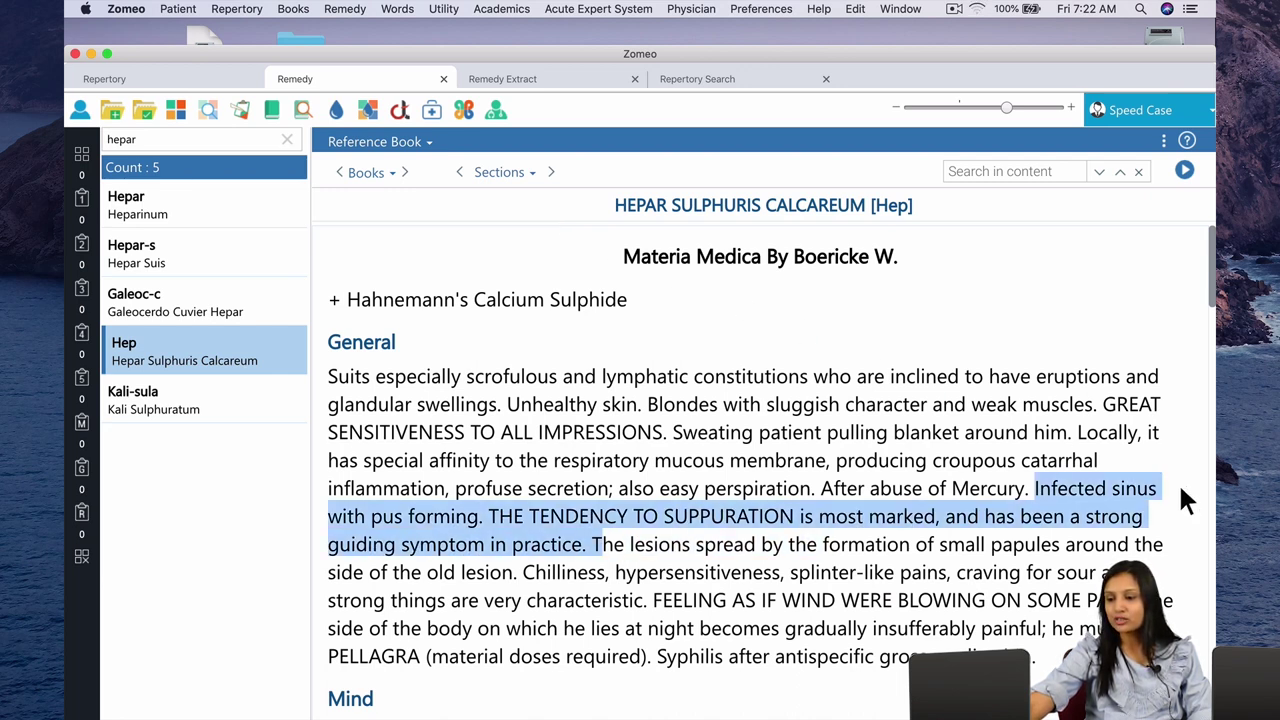
{"action": "key", "text": "shift+Left"}
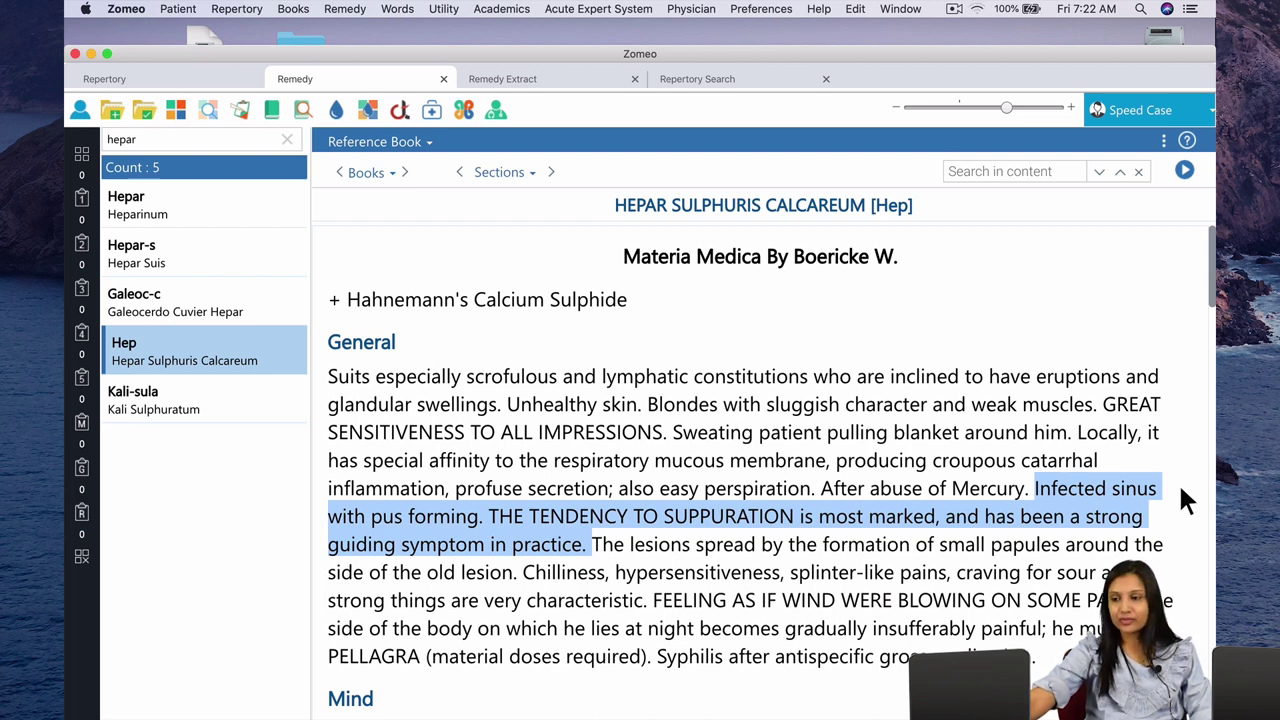
Go to the Skin section and highlight "UNHEALTHY SKIN; EVERY LITTLE INJURY SUPPURATES", then the opening passage from "Abscesses" through "prickly pain.".
{"action": "left_click", "coordinate": [531, 172]}
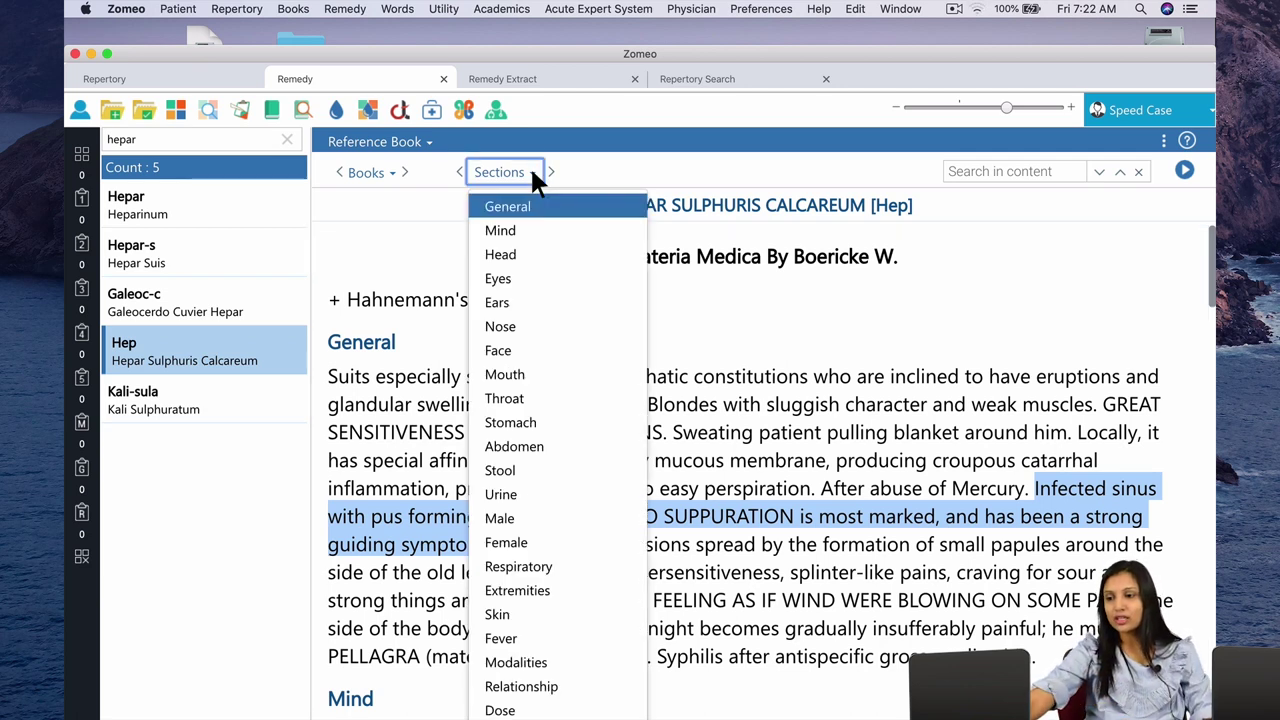
{"action": "left_click", "coordinate": [532, 614]}
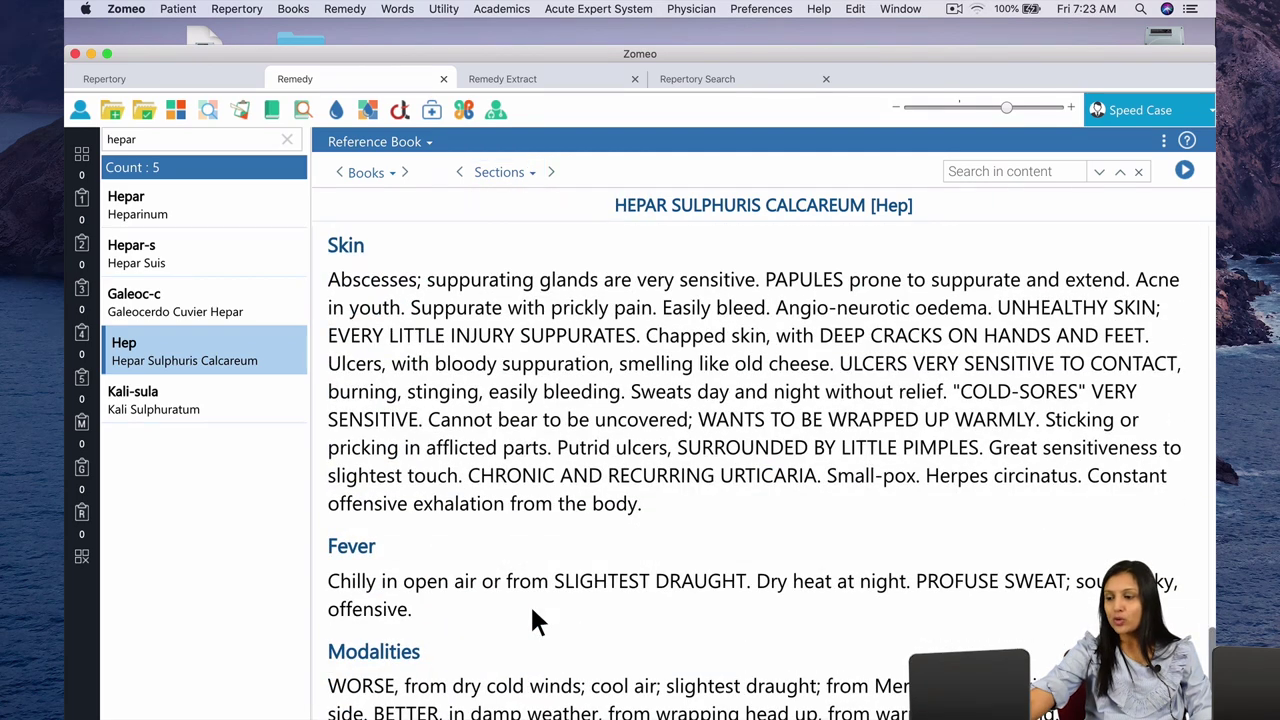
{"action": "left_click_drag", "start_coordinate": [998, 307], "coordinate": [644, 335]}
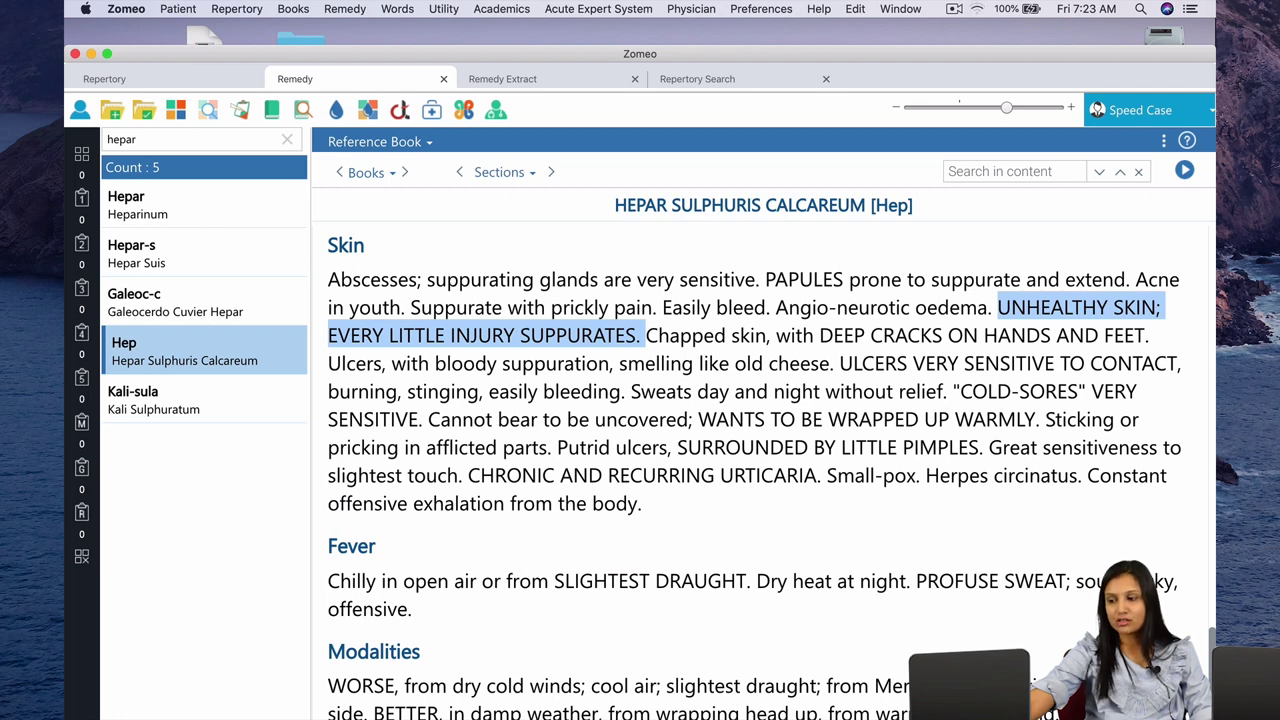
{"action": "left_click_drag", "start_coordinate": [328, 280], "coordinate": [760, 280]}
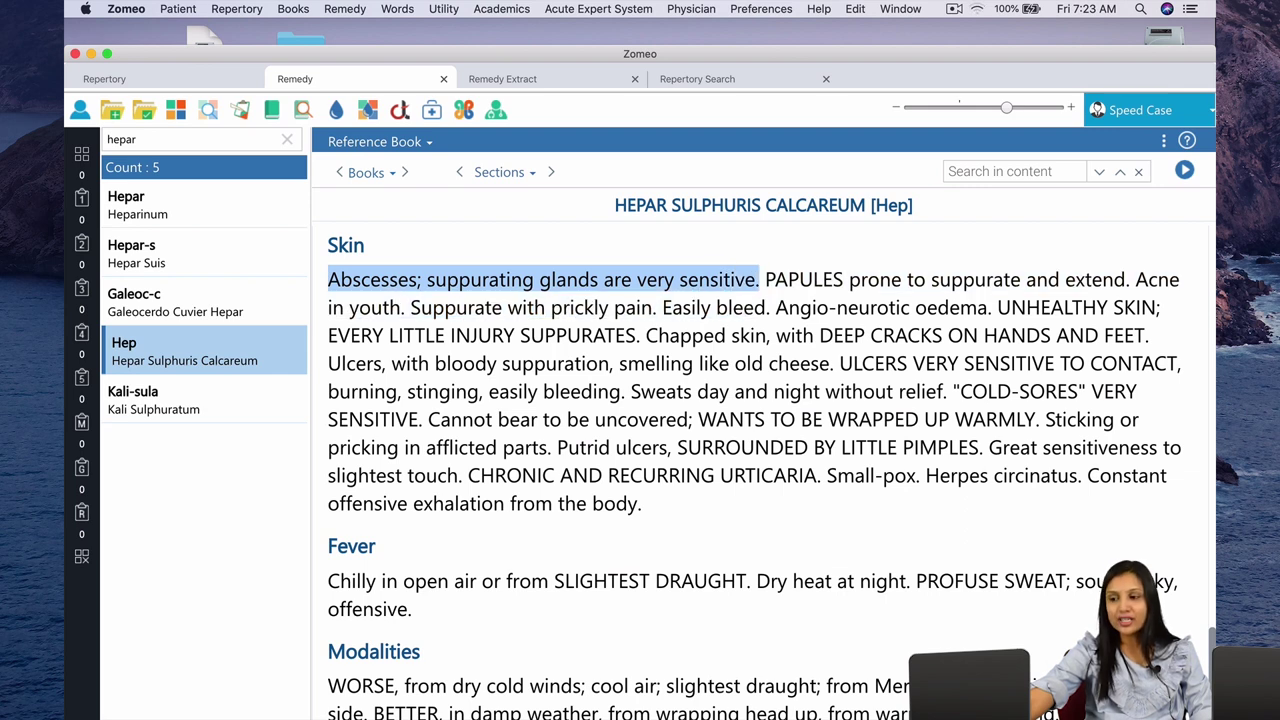
{"action": "left_click_drag", "start_coordinate": [760, 280], "coordinate": [662, 307]}
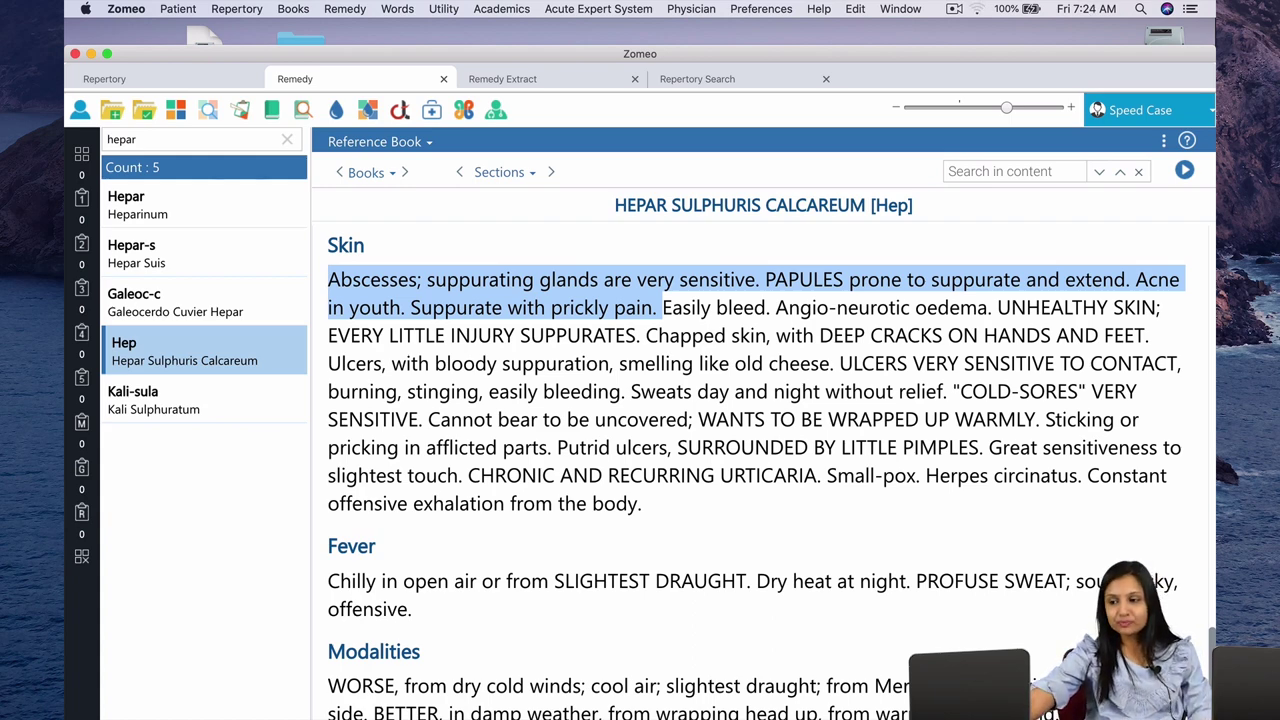
Review Hep's remaining Boericke sections, from the Fever and Modalities text back up to Head, Eyes and Ears.
{"action": "scroll", "coordinate": [938, 475], "scroll_direction": "down", "scroll_amount": 5}
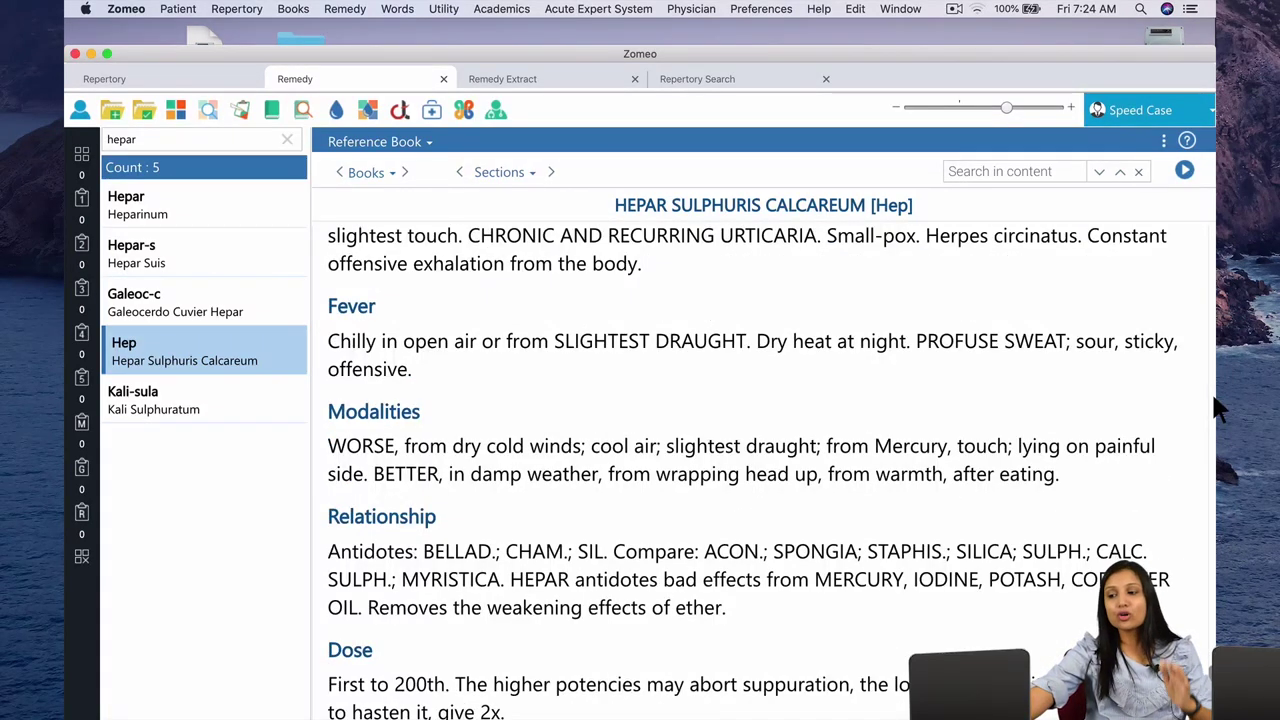
{"action": "scroll", "coordinate": [1215, 408], "scroll_direction": "up", "scroll_amount": 15}
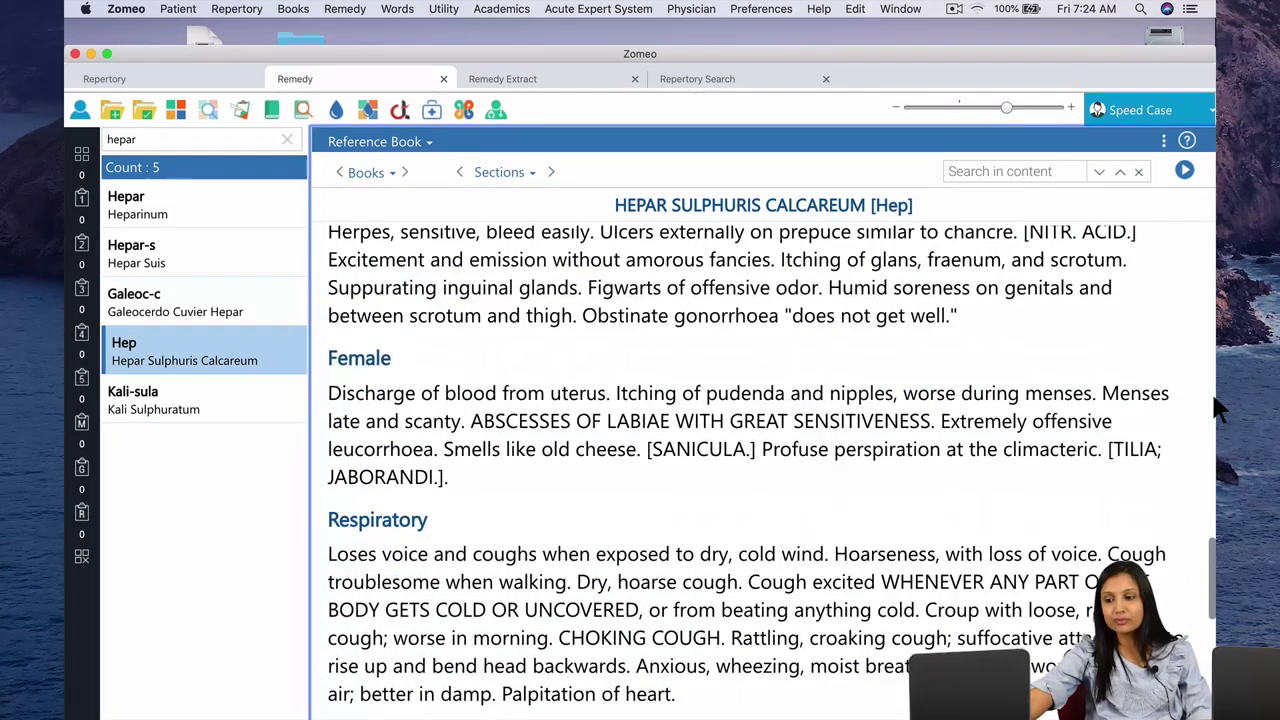
{"action": "scroll", "coordinate": [1215, 408], "scroll_direction": "down", "scroll_amount": 1}
{"action": "scroll", "coordinate": [1215, 408], "scroll_direction": "up", "scroll_amount": 1}
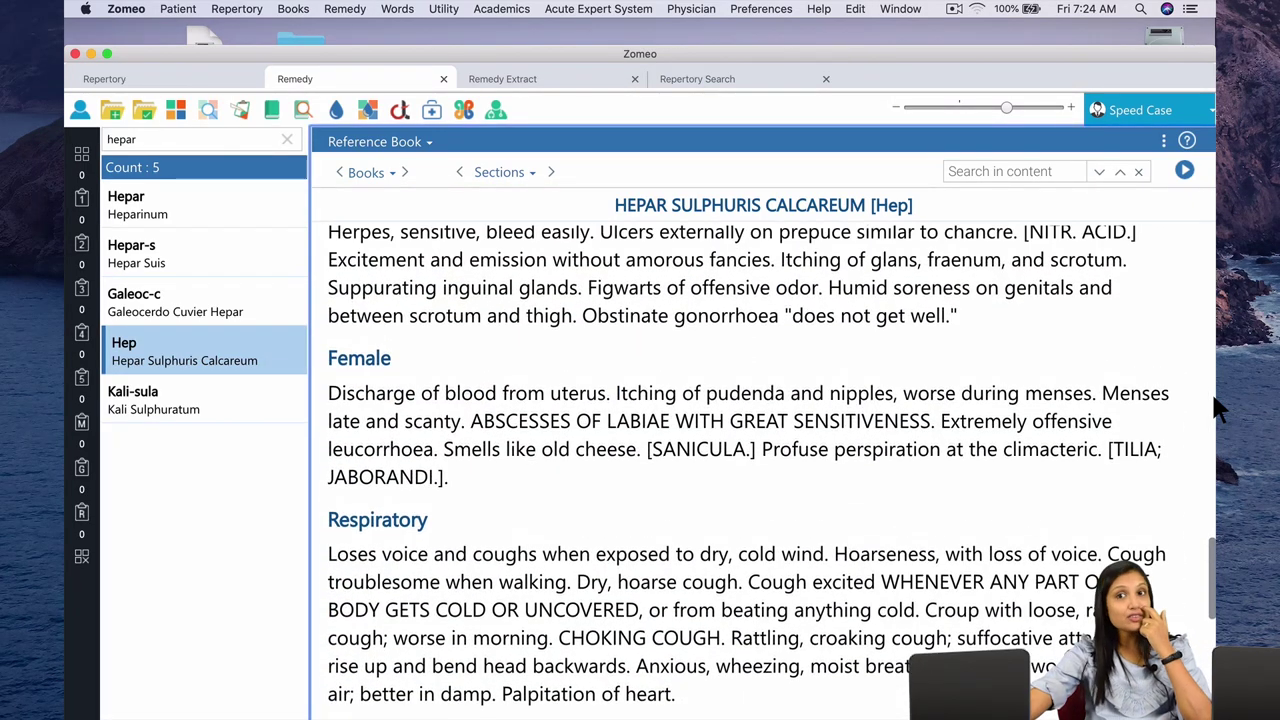
{"action": "scroll", "coordinate": [1215, 408], "scroll_direction": "up", "scroll_amount": 20}
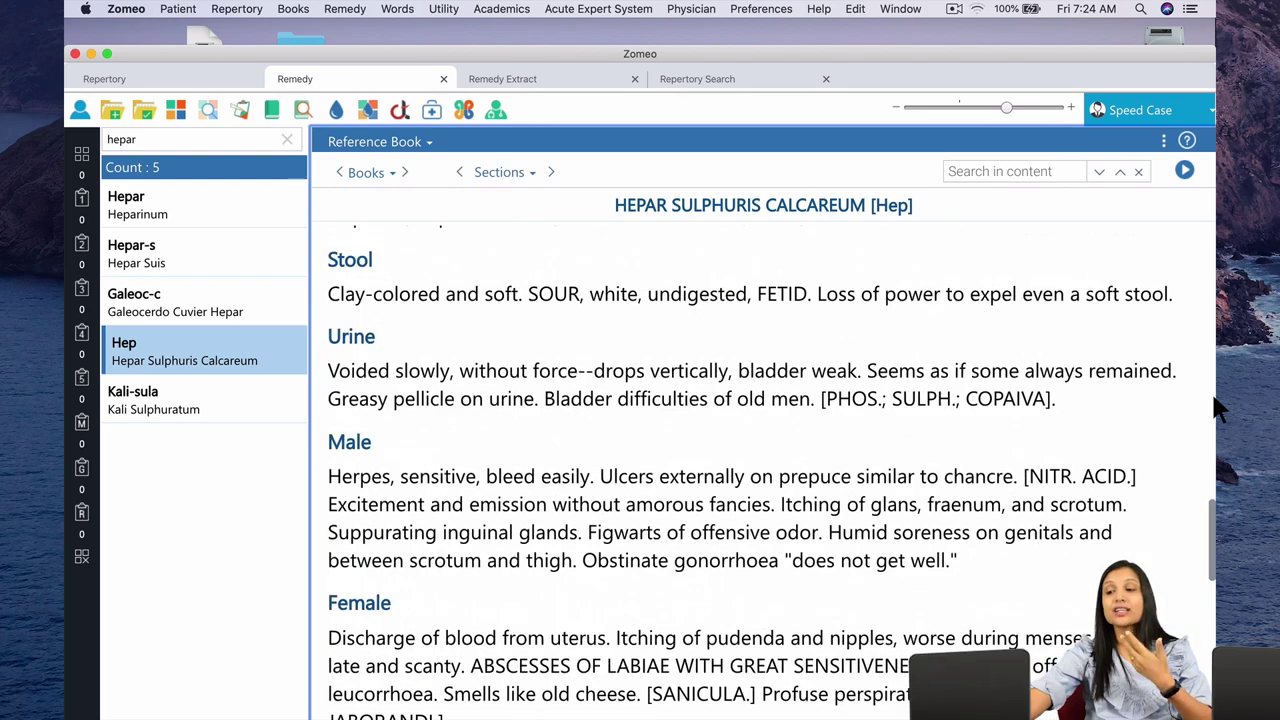
{"action": "scroll", "coordinate": [1215, 408], "scroll_direction": "up", "scroll_amount": 10}
{"action": "scroll", "coordinate": [1215, 408], "scroll_direction": "down", "scroll_amount": 5}
{"action": "scroll", "coordinate": [1215, 408], "scroll_direction": "up", "scroll_amount": 12}
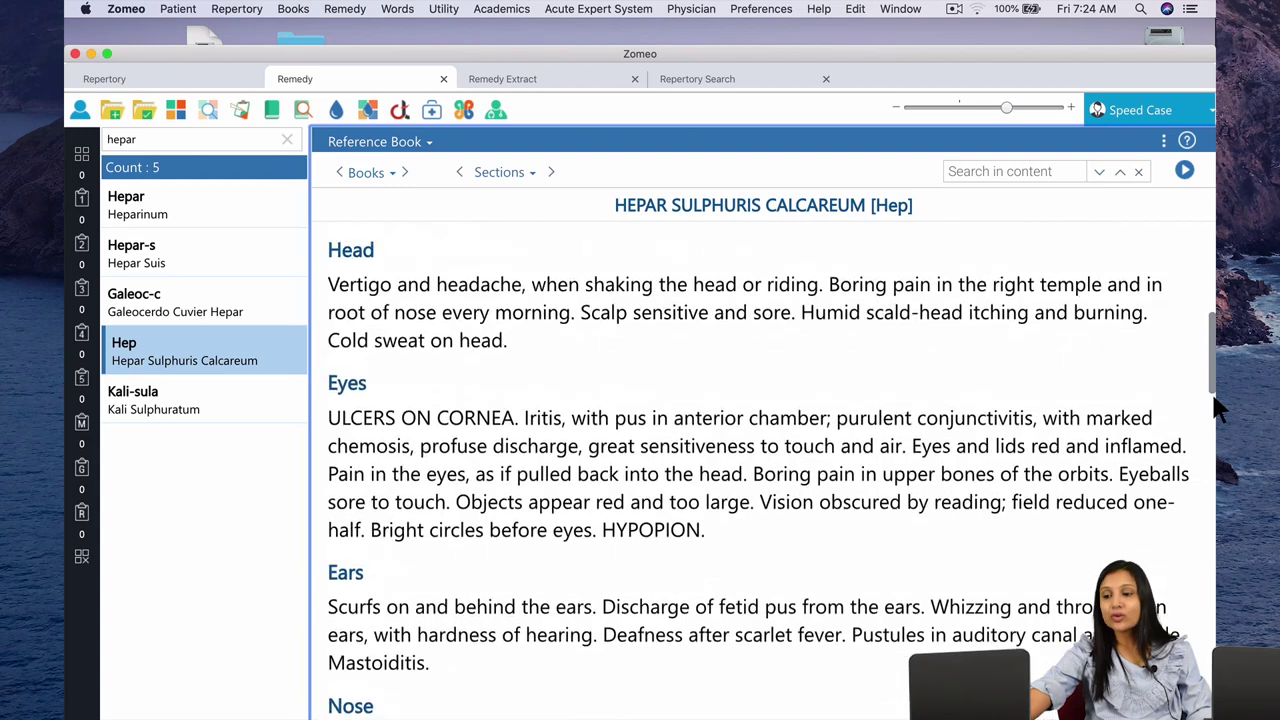
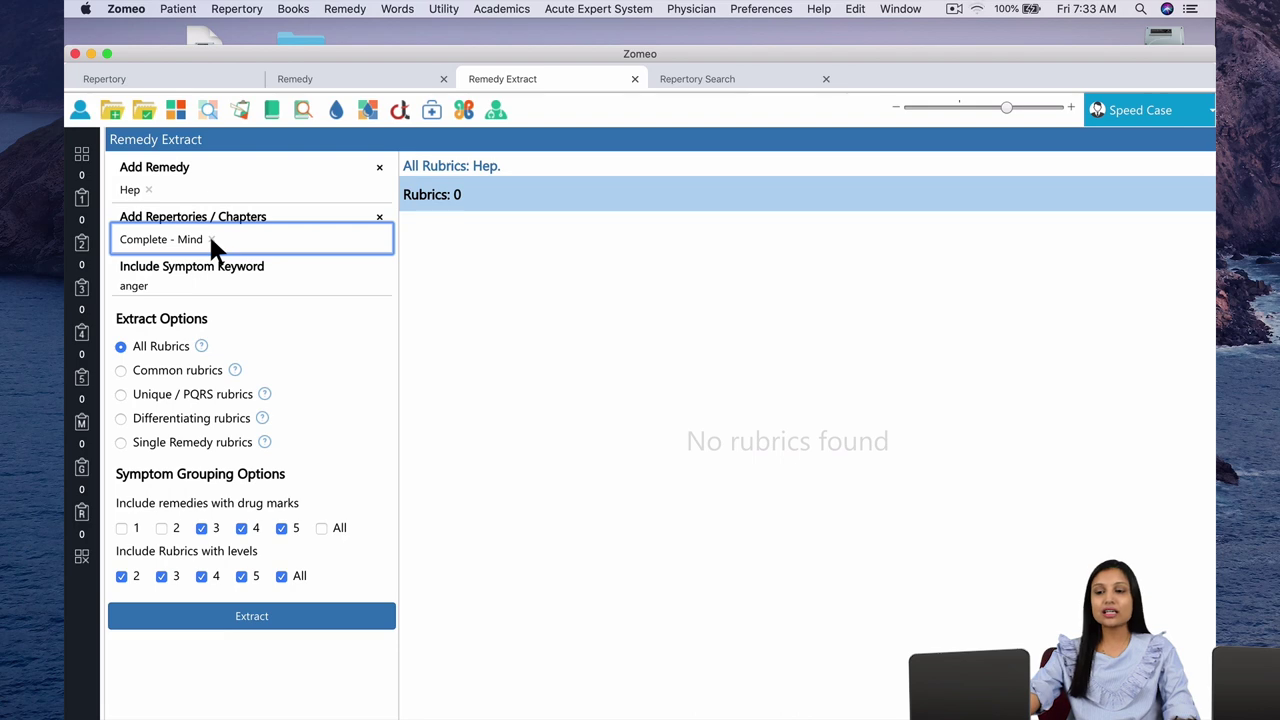
Replace the Complete Mind chapter in the remedy extract with the Cough chapters of the Kent and Boenning repertories.
{"action": "left_click", "coordinate": [211, 240]}
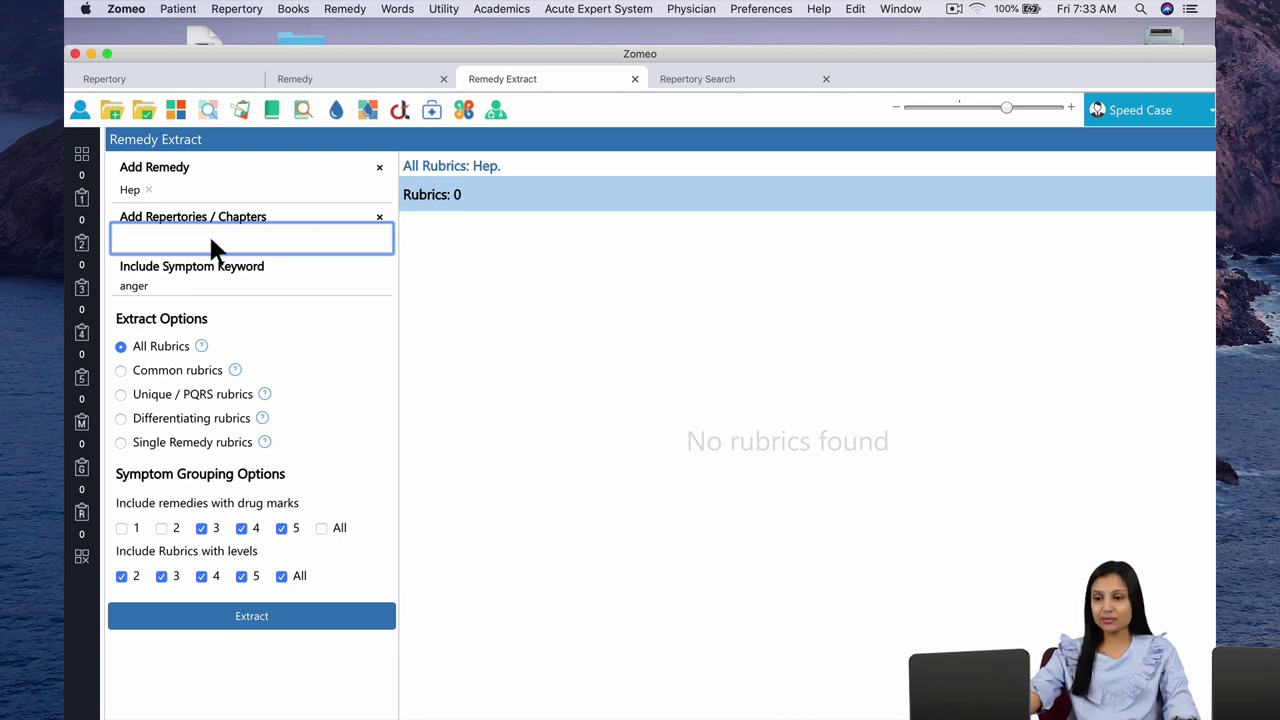
{"action": "left_click", "coordinate": [210, 242]}
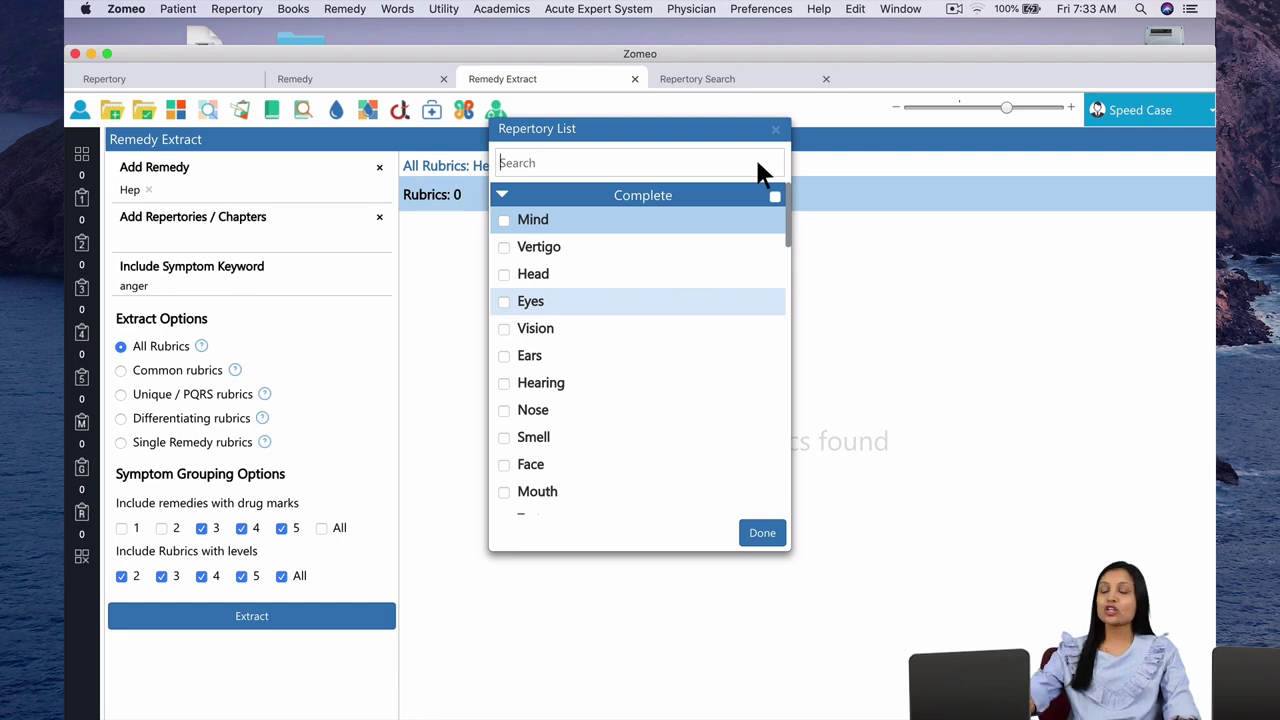
{"action": "key", "text": "Up"}
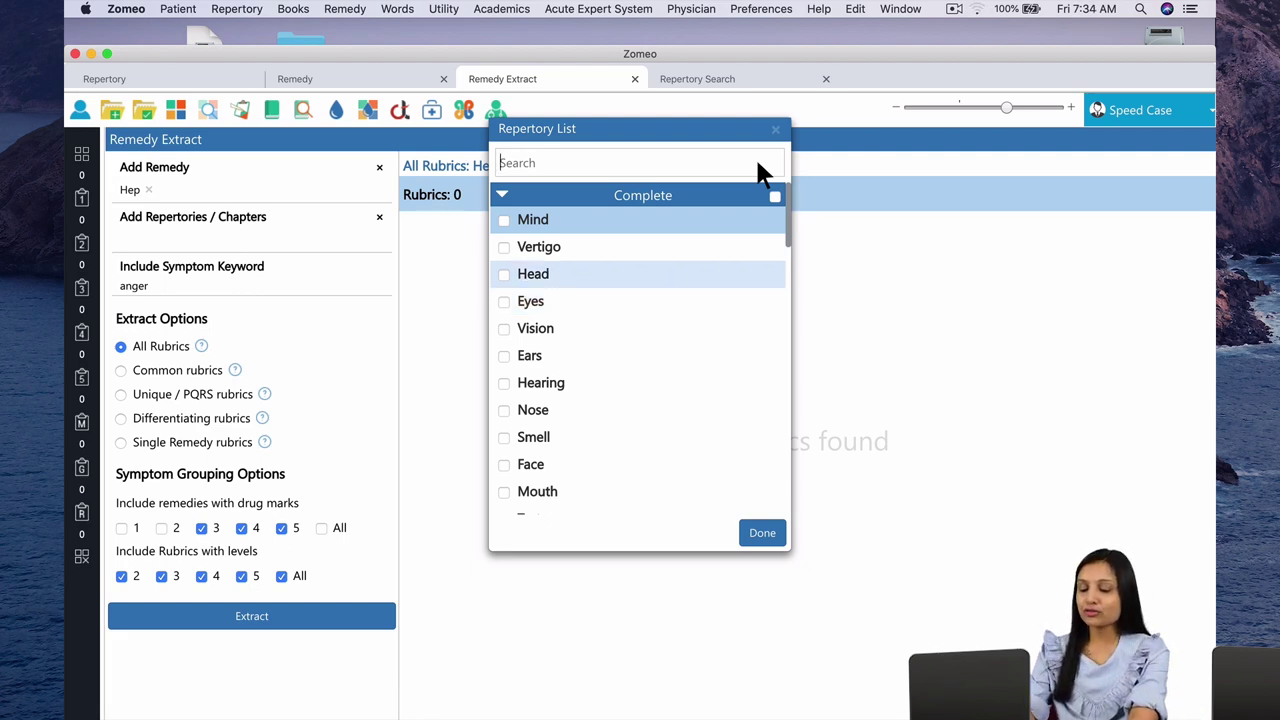
{"action": "type", "text": "co"}
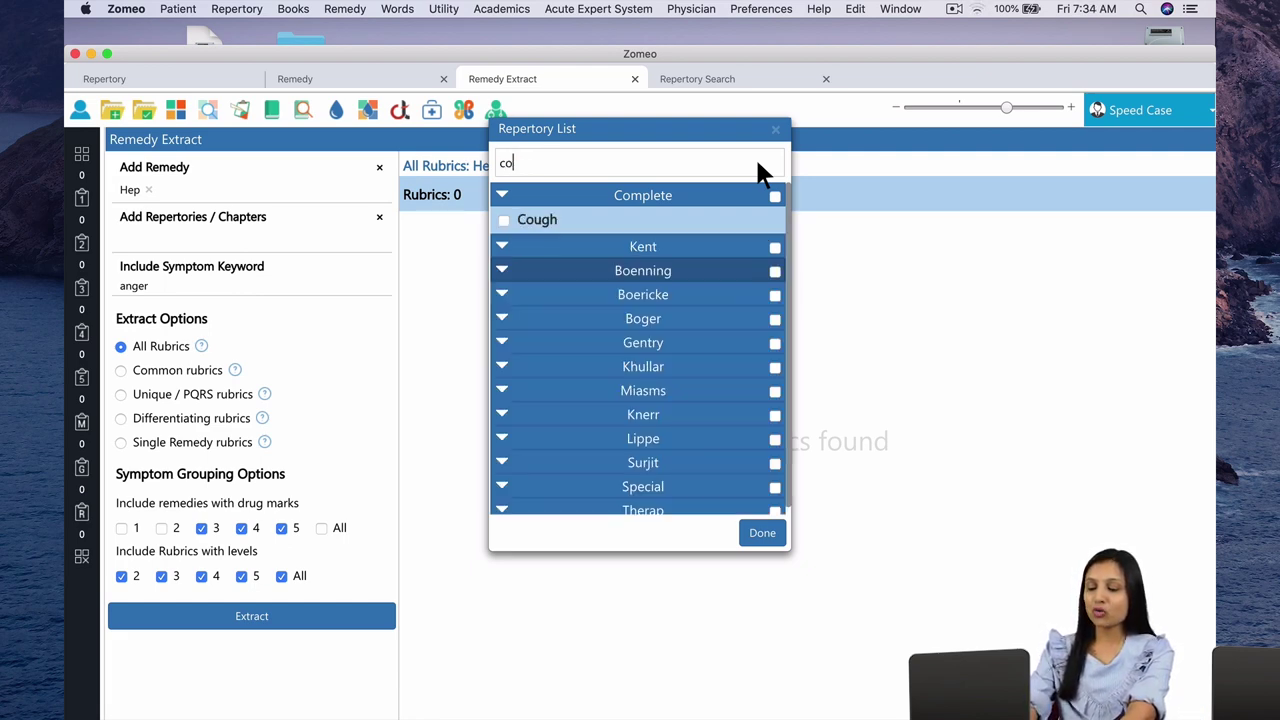
{"action": "type", "text": "ugh"}
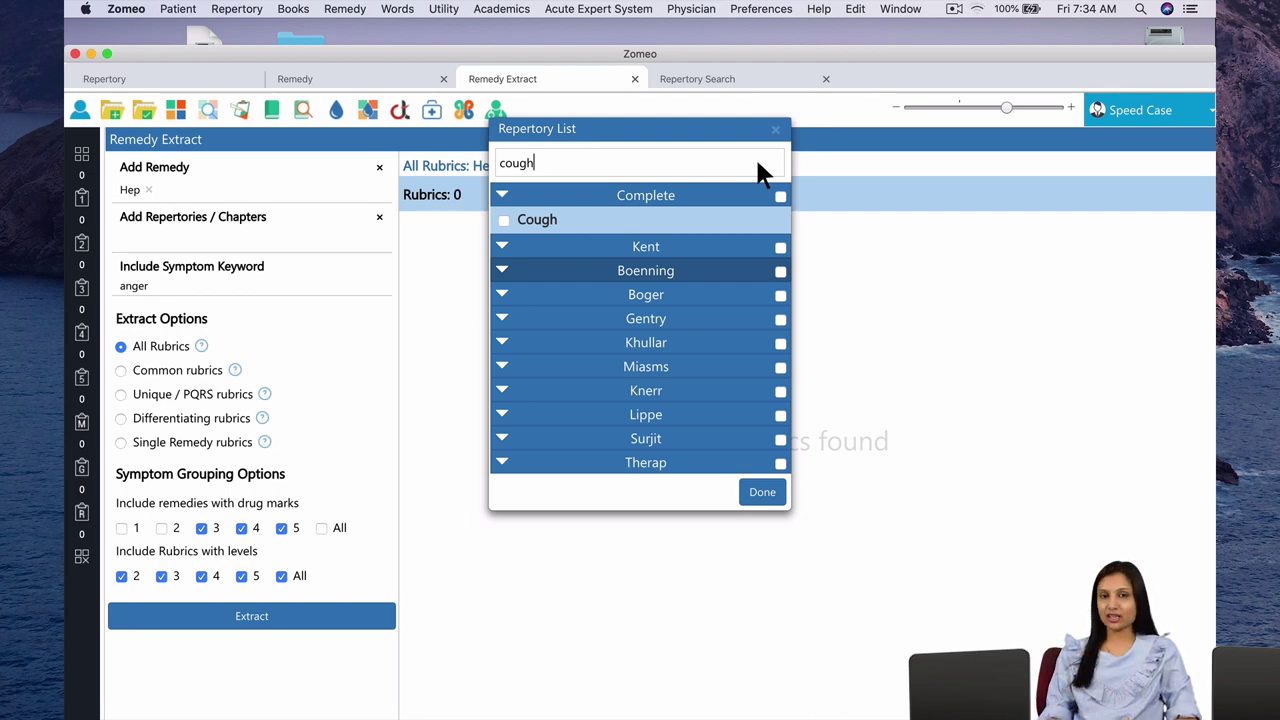
{"action": "left_click", "coordinate": [680, 246]}
{"action": "left_click", "coordinate": [504, 245]}
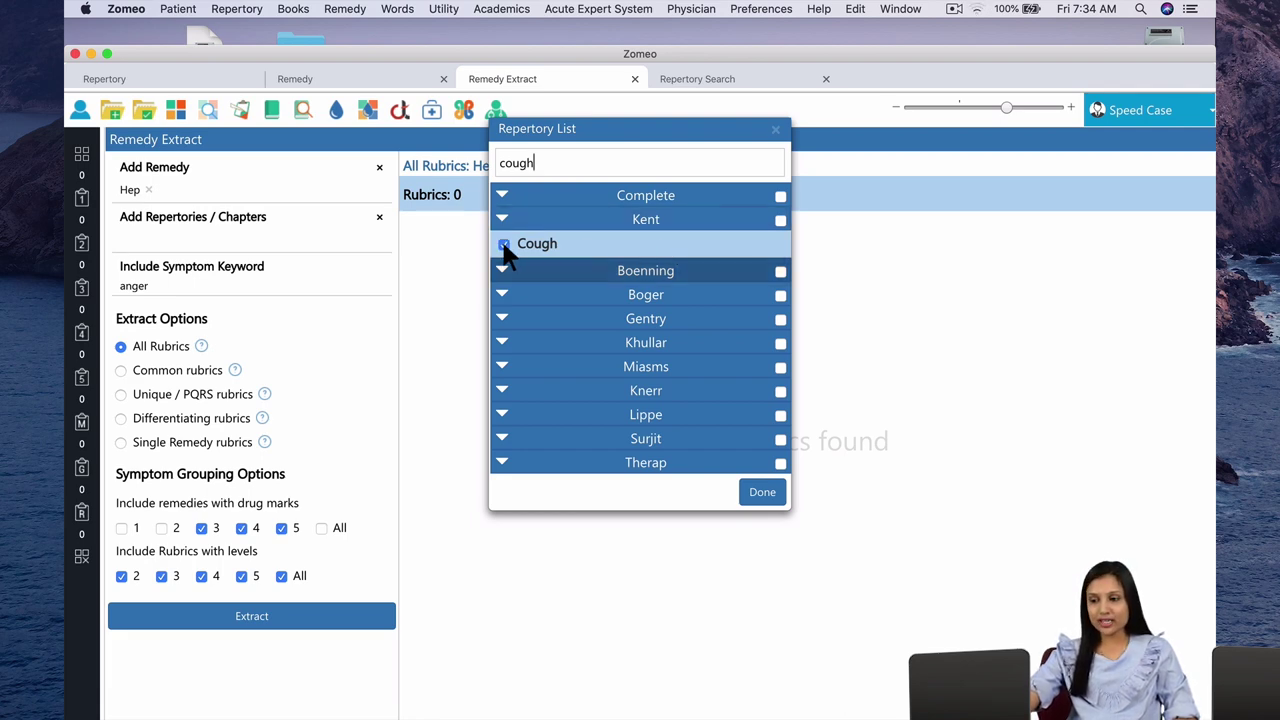
{"action": "left_click", "coordinate": [502, 266]}
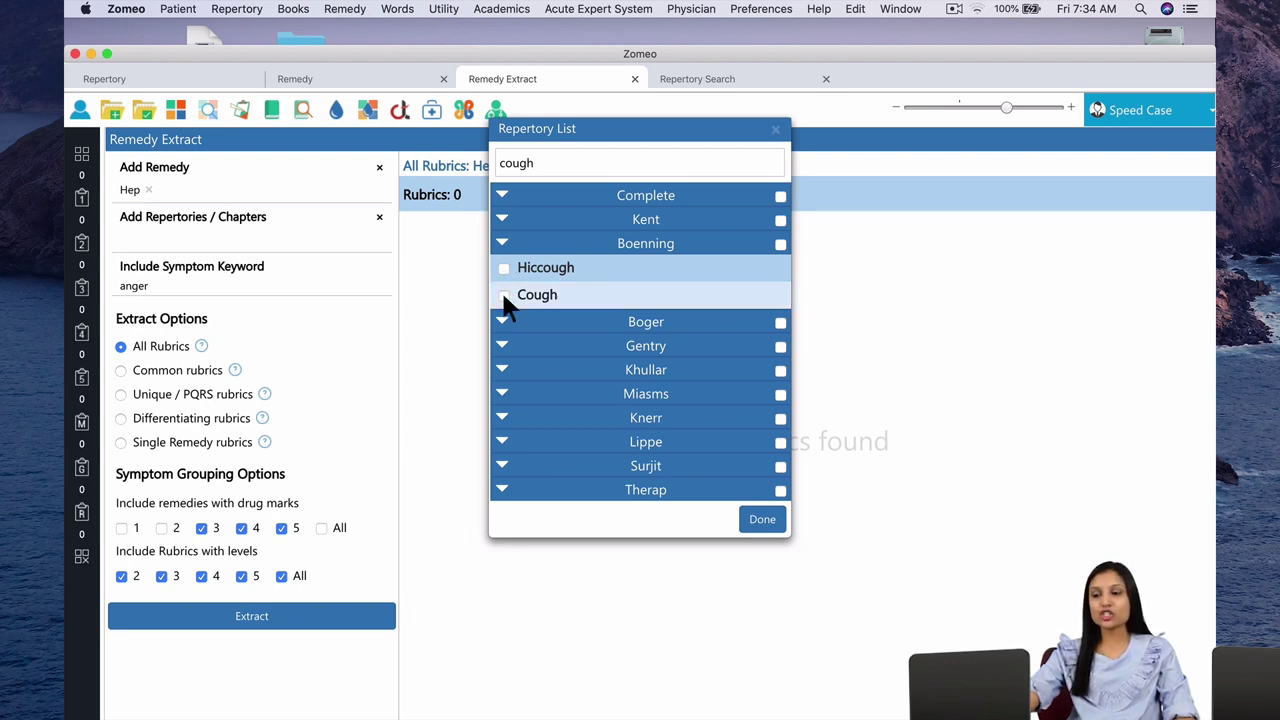
{"action": "left_click", "coordinate": [504, 296]}
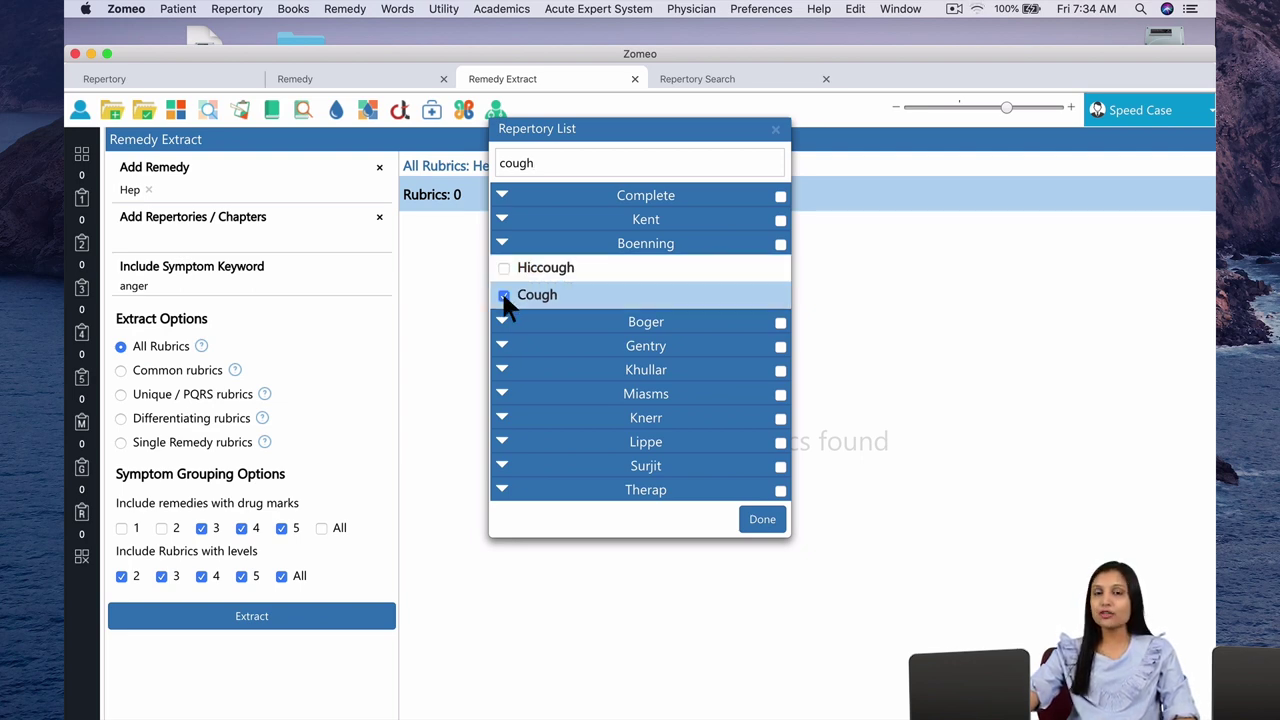
{"action": "left_click", "coordinate": [763, 521]}
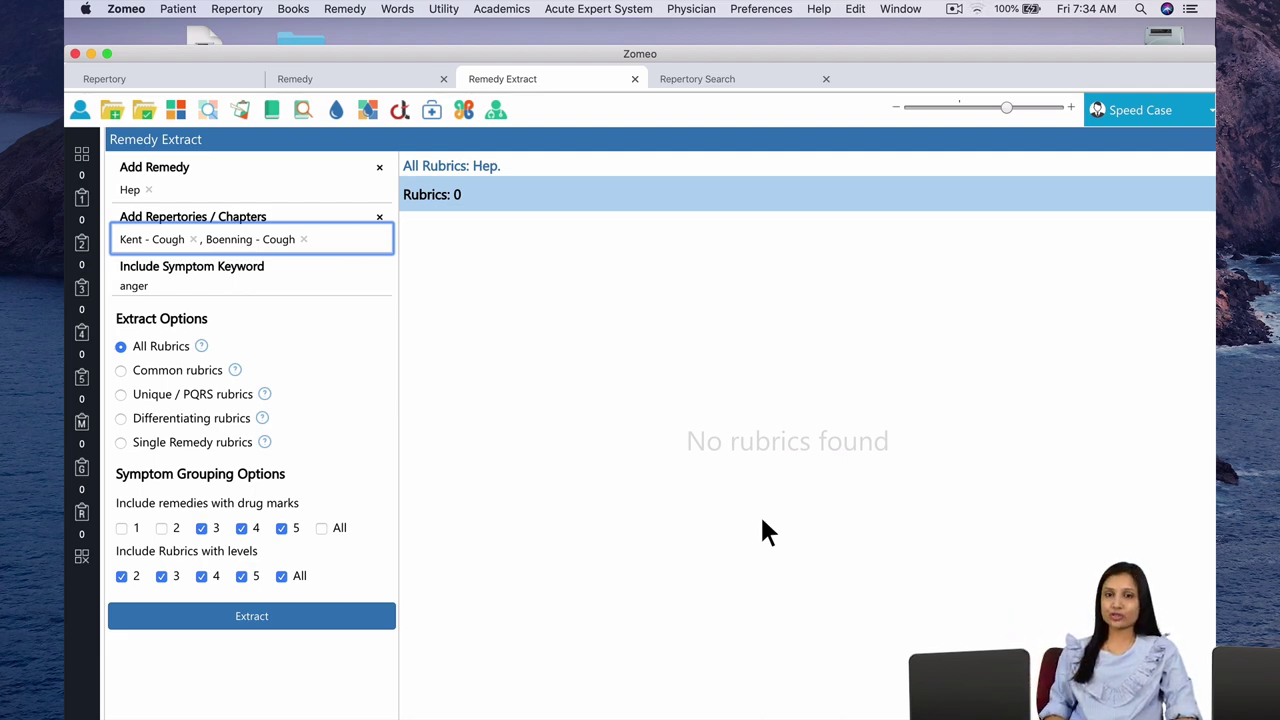
Clear the symptom keyword and extract all of Hep's rubrics from the selected Kent and Boenning Cough chapters.
{"action": "double_click", "coordinate": [175, 284]}
{"action": "key", "text": "BackSpace"}
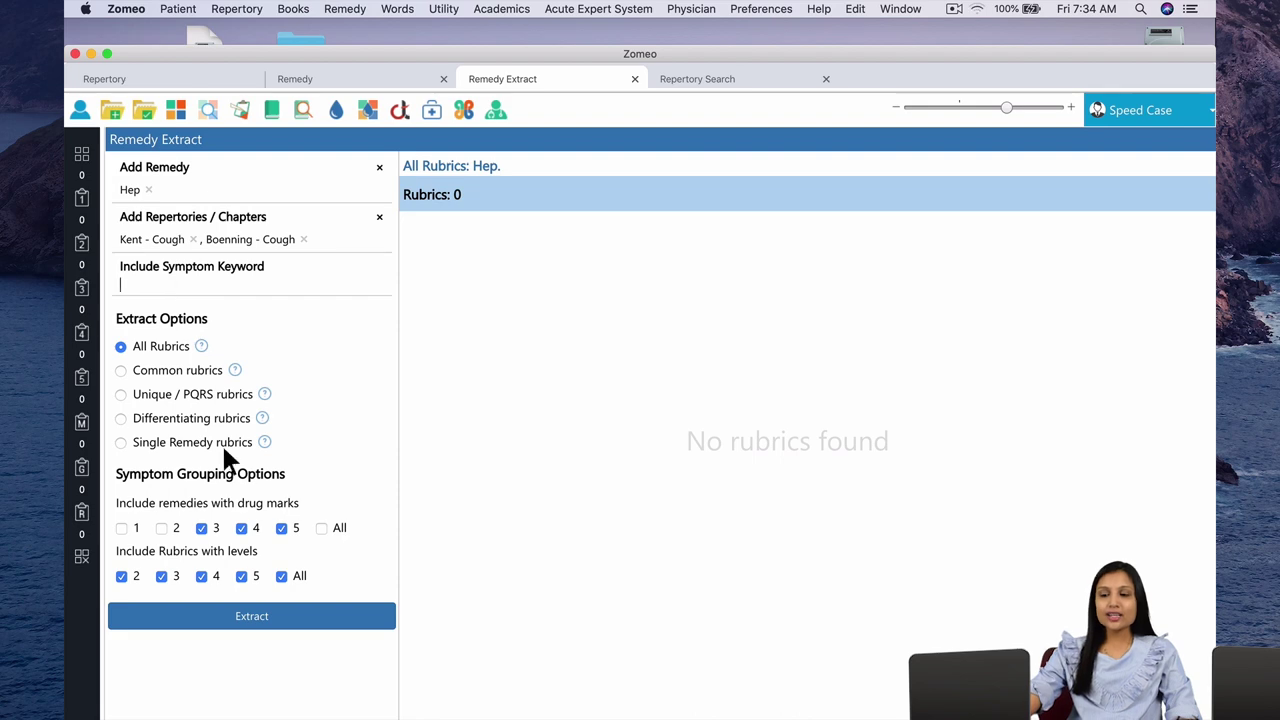
{"action": "left_click", "coordinate": [275, 618]}
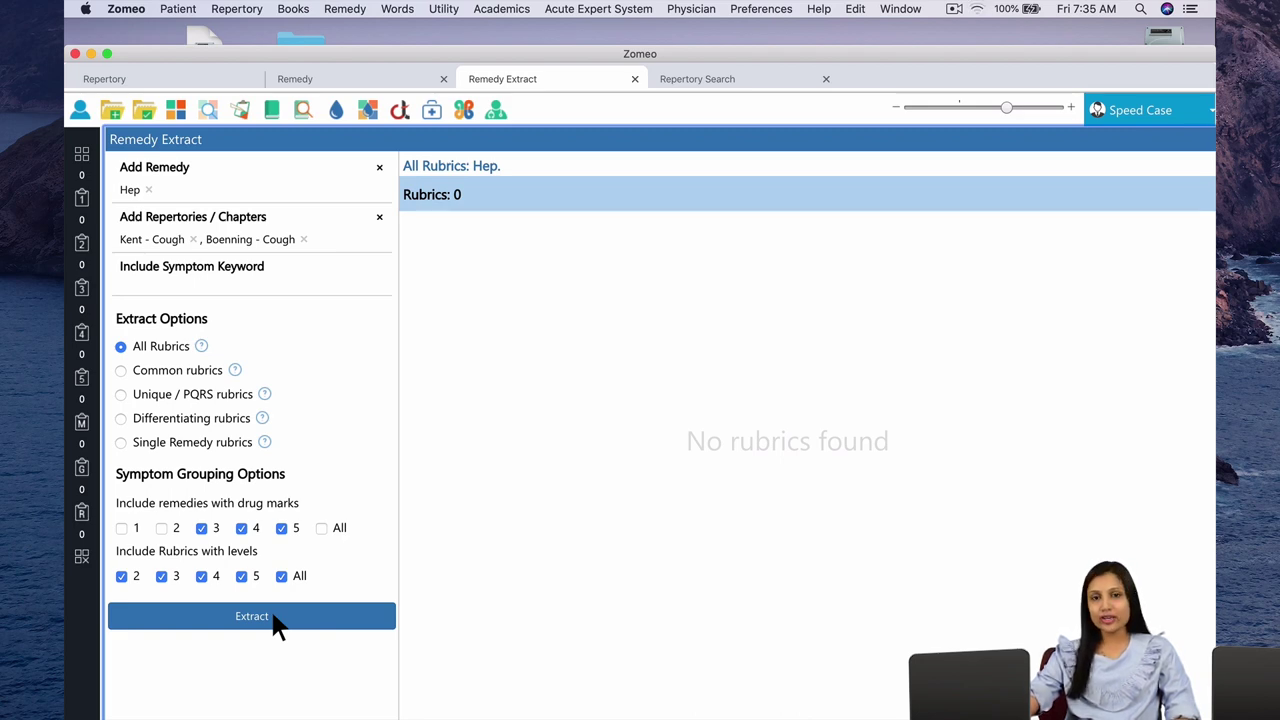
{"action": "left_click", "coordinate": [275, 617]}
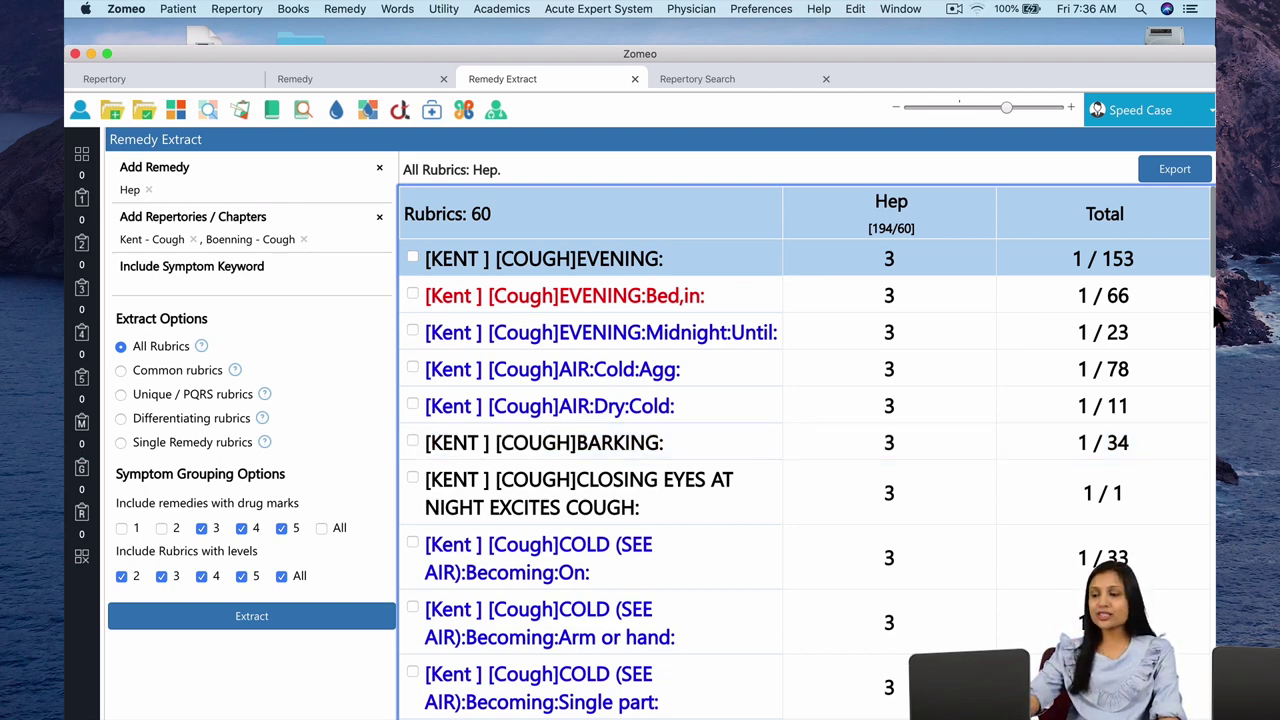
Read Hep's Kent Cough rubrics from "EVENING" down to "UNCOVERING AGG (SEE COLD)" and check the full remedy list of that last rubric.
{"action": "scroll", "coordinate": [1219, 316], "scroll_direction": "down", "scroll_amount": 3}
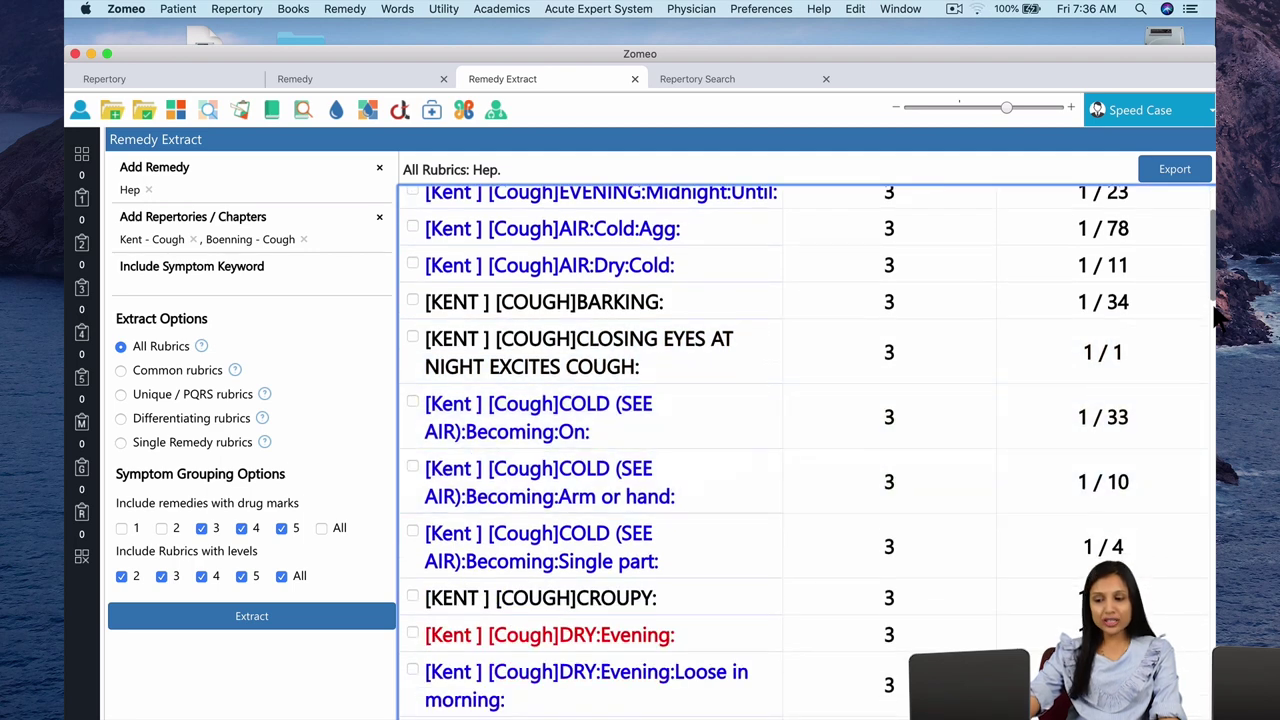
{"action": "scroll", "coordinate": [1219, 316], "scroll_direction": "down", "scroll_amount": 3}
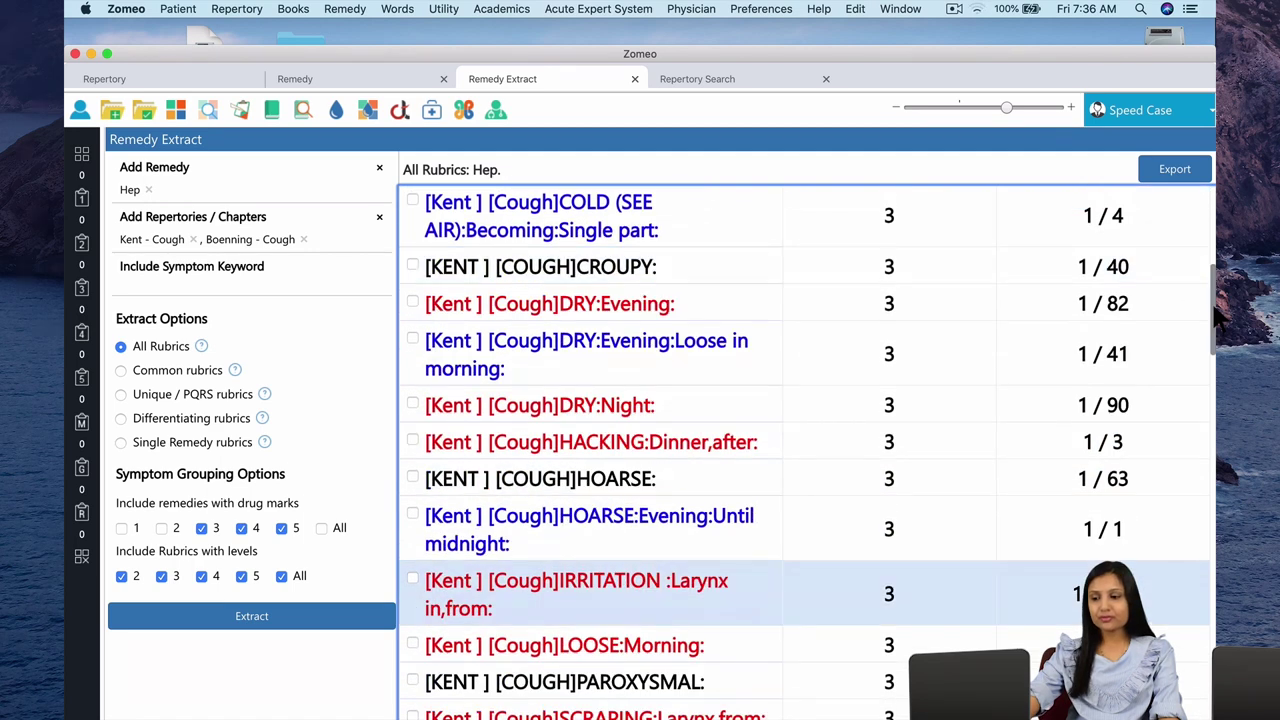
{"action": "scroll", "coordinate": [1219, 316], "scroll_direction": "down", "scroll_amount": 1}
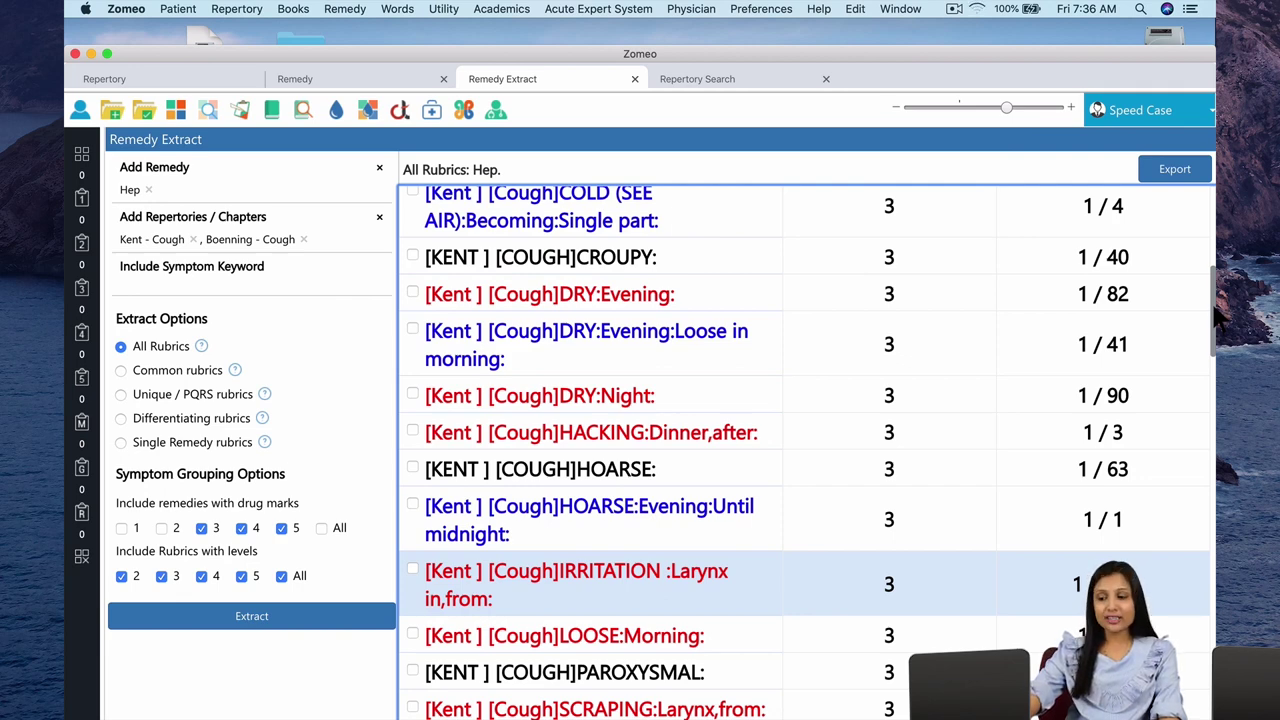
{"action": "scroll", "coordinate": [1219, 316], "scroll_direction": "down", "scroll_amount": 3}
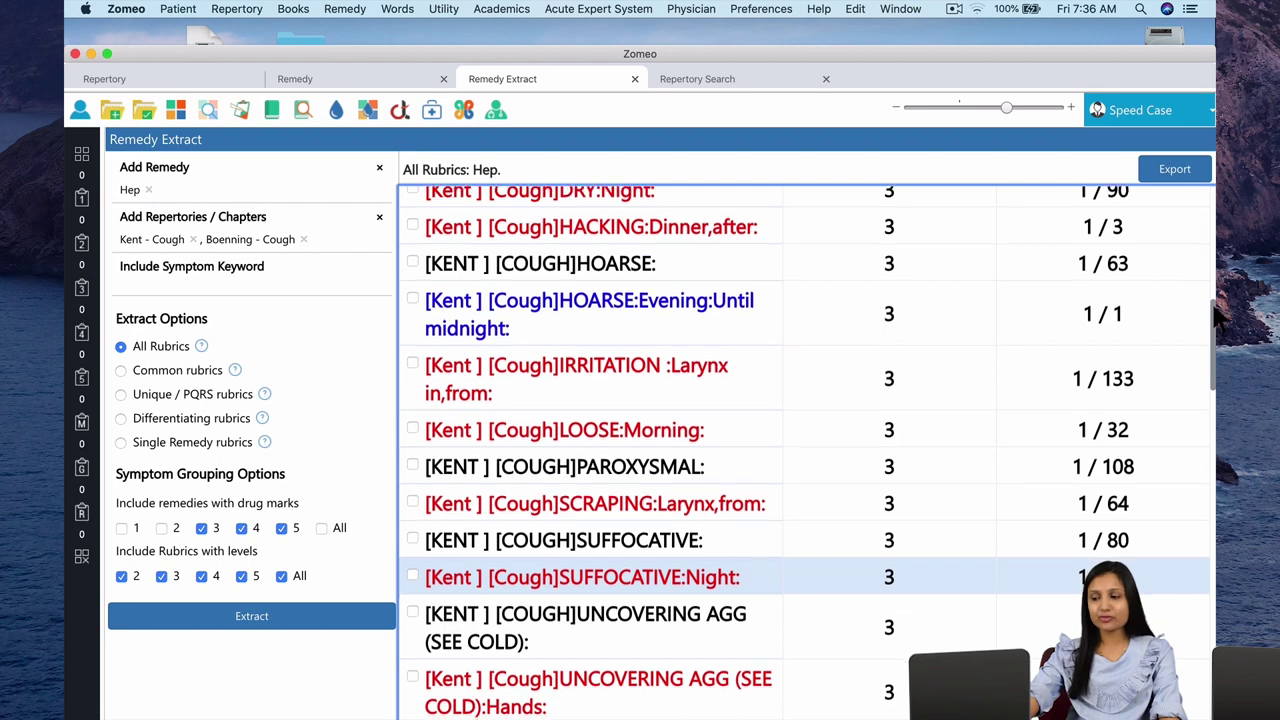
{"action": "scroll", "coordinate": [1219, 316], "scroll_direction": "down", "scroll_amount": 1}
{"action": "scroll", "coordinate": [1219, 316], "scroll_direction": "down", "scroll_amount": 3}
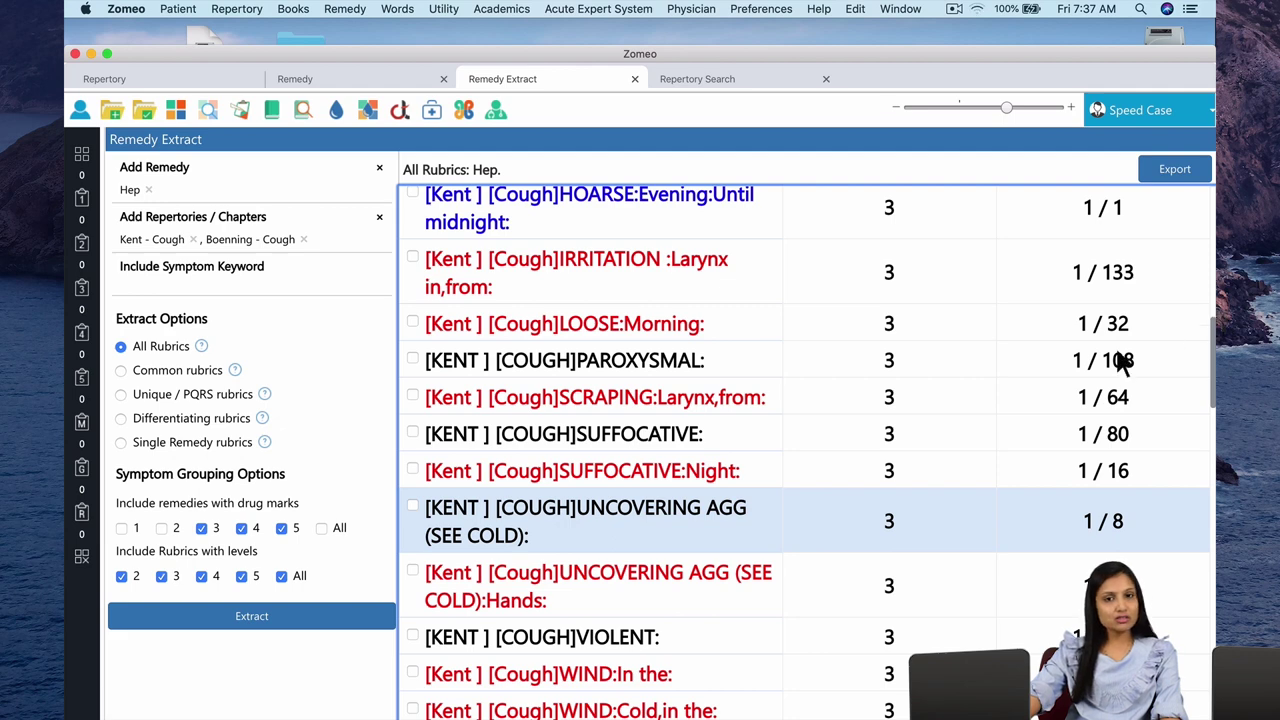
{"action": "double_click", "coordinate": [732, 530]}
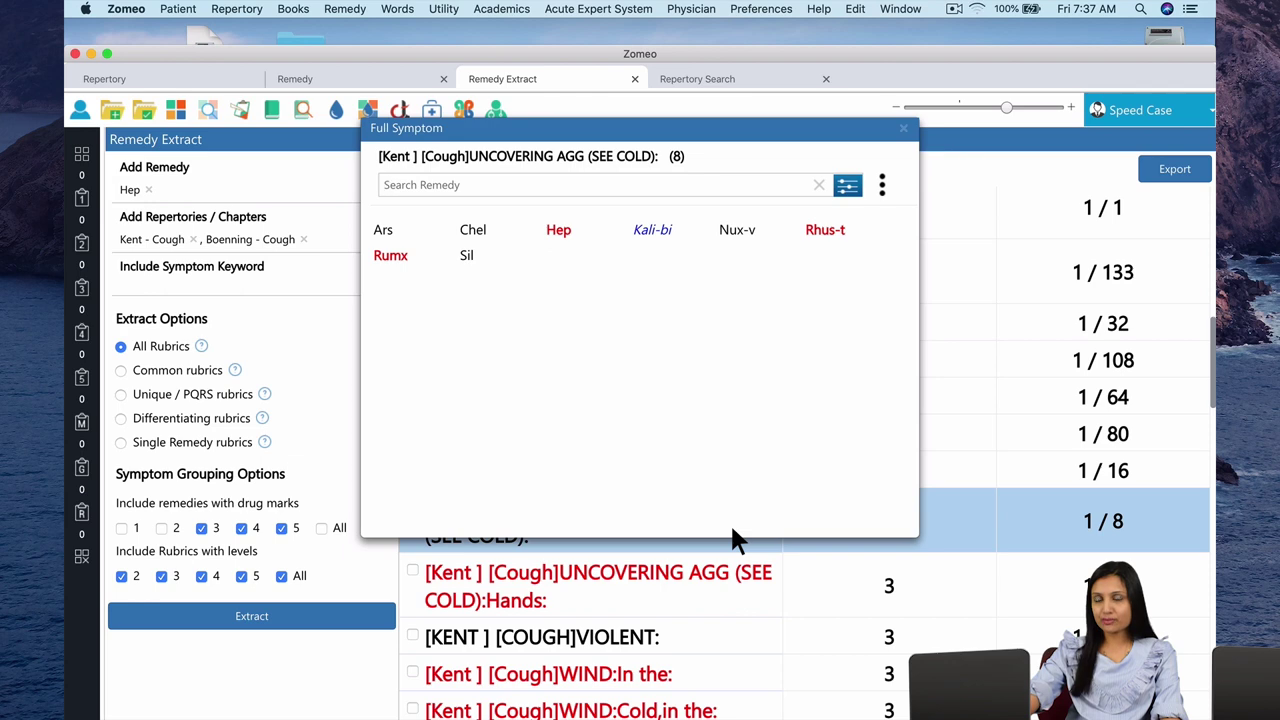
{"action": "left_click", "coordinate": [903, 129]}
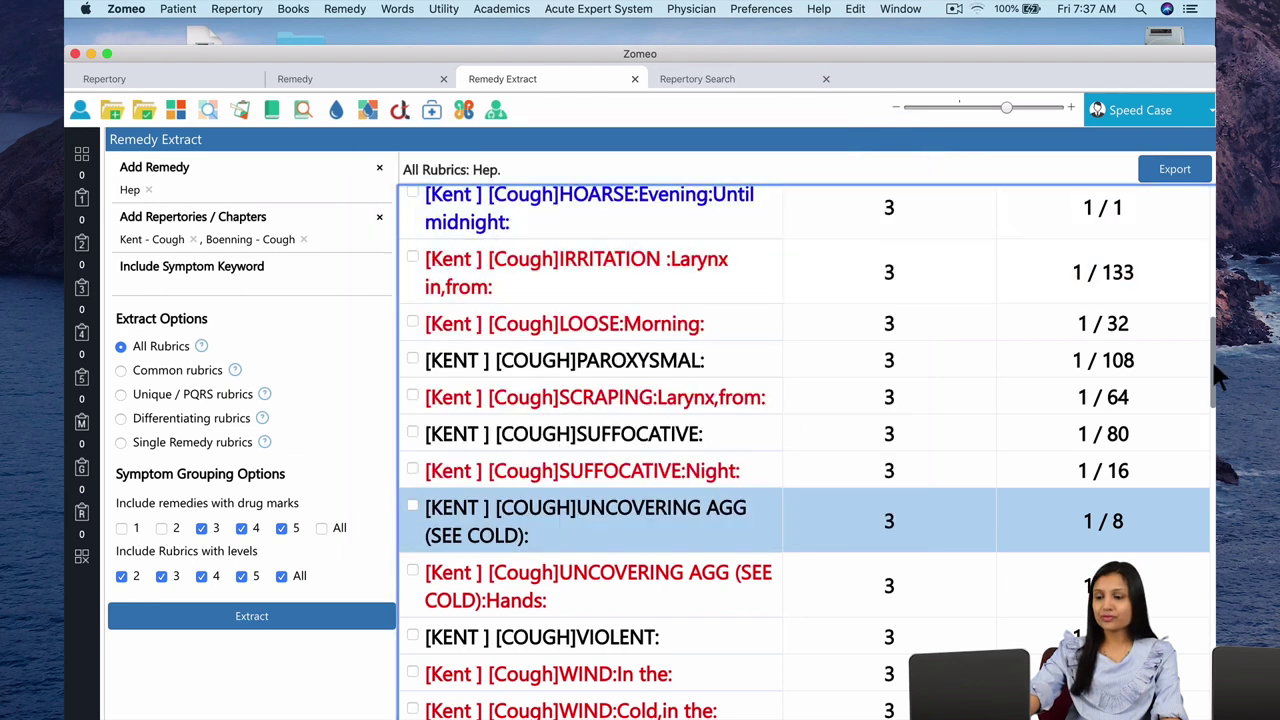
Examine the remaining Kent Cough rubrics, from "UNCOVERING AGG: Hands" and "VIOLENT" through the "WIND" sub-rubrics.
{"action": "key", "text": "Down"}
{"action": "key", "text": "Down"}
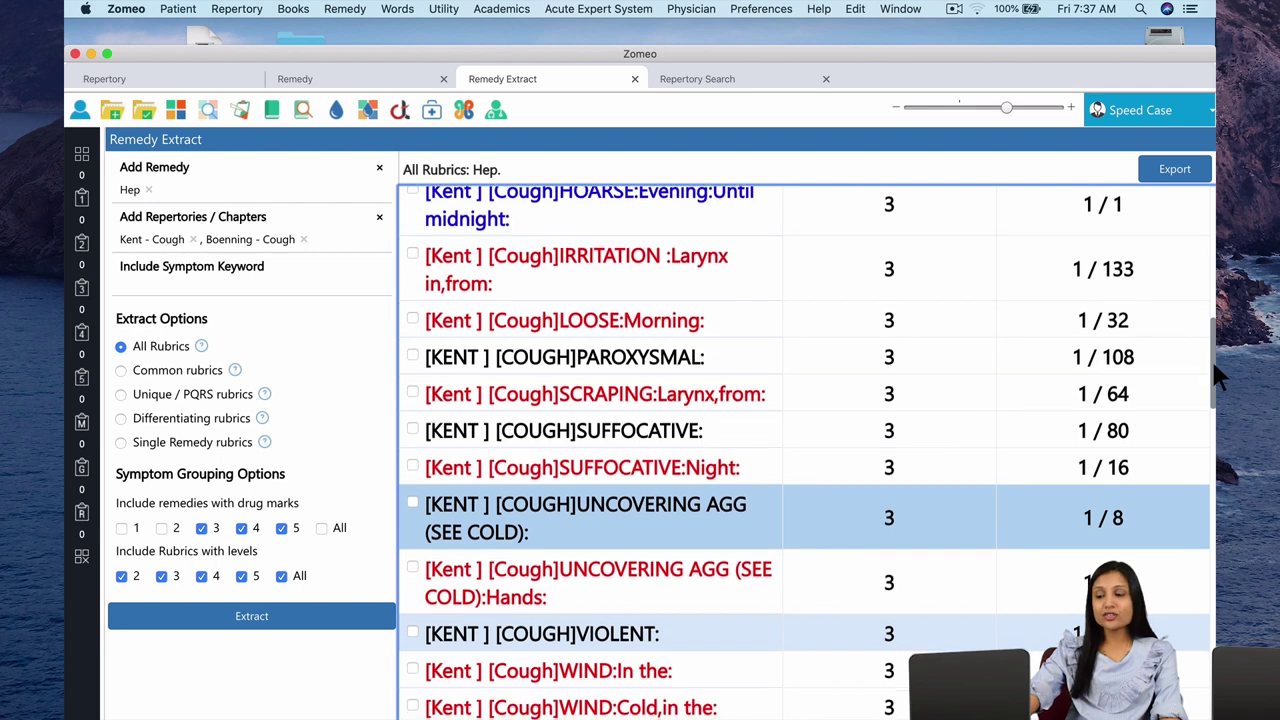
{"action": "key", "text": "Down"}
{"action": "key", "text": "Down"}
{"action": "key", "text": "Down"}
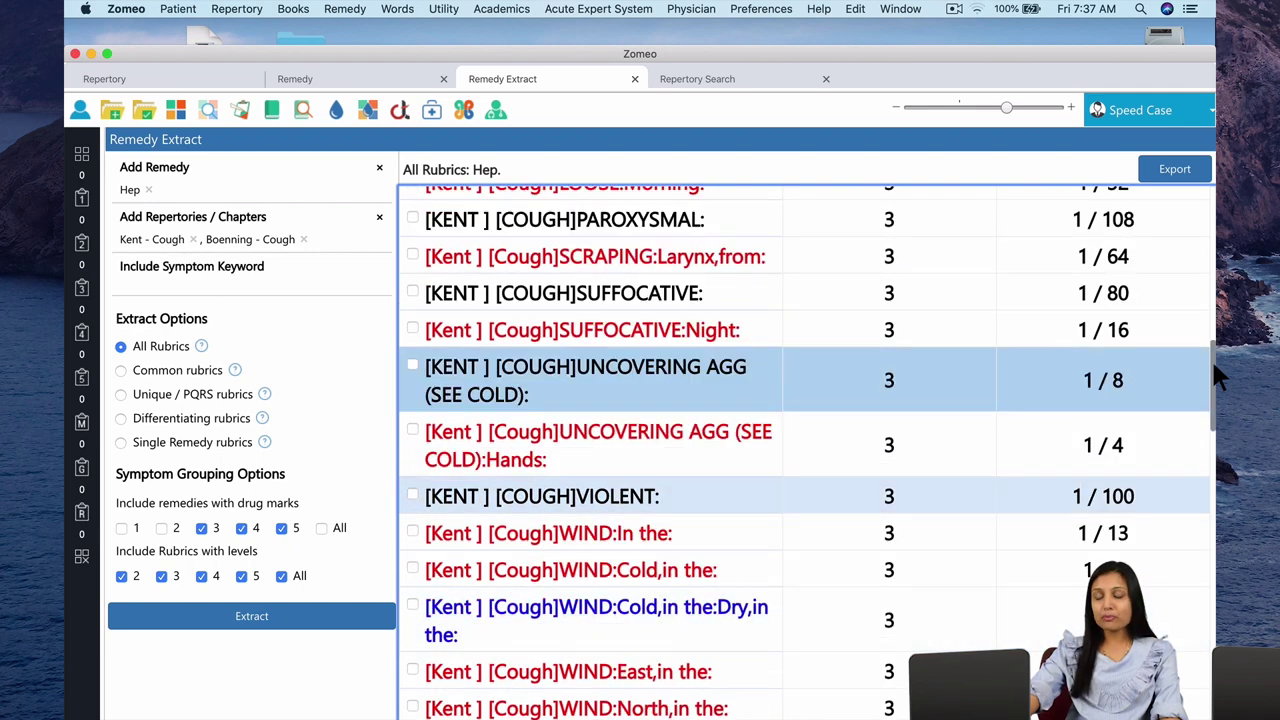
{"action": "scroll", "coordinate": [1214, 370], "scroll_direction": "down", "scroll_amount": 3}
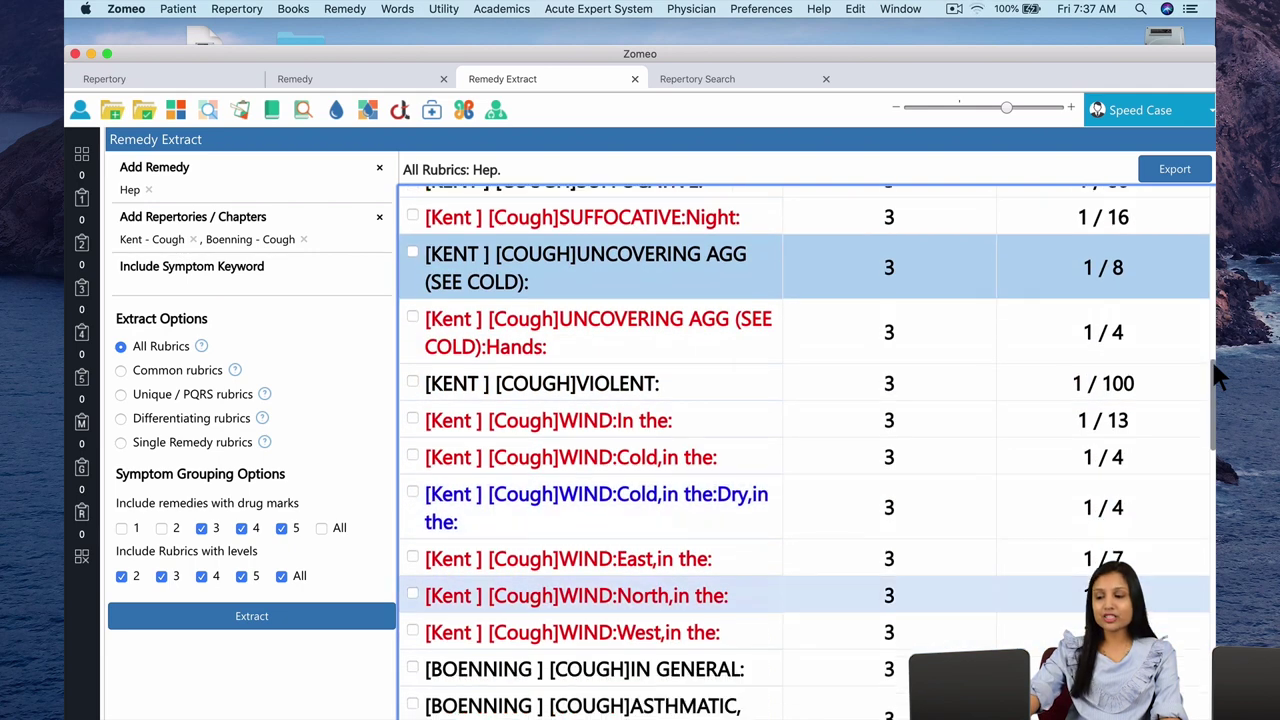
Examine the Boenning Cough rubrics on cough character, "TIME" and "EXCITED OR AGGRAVATED BY" in Hep's extract.
{"action": "scroll", "coordinate": [1214, 375], "scroll_direction": "down", "scroll_amount": 5}
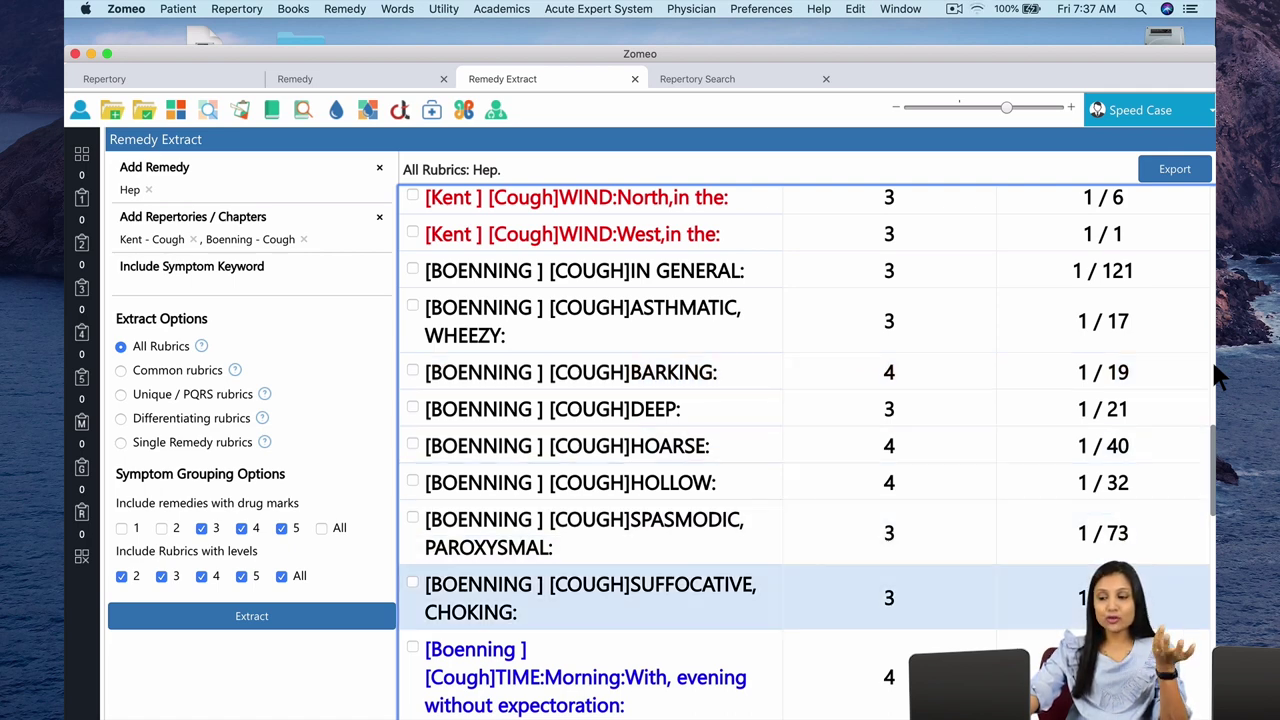
{"action": "scroll", "coordinate": [1218, 375], "scroll_direction": "down", "scroll_amount": 3}
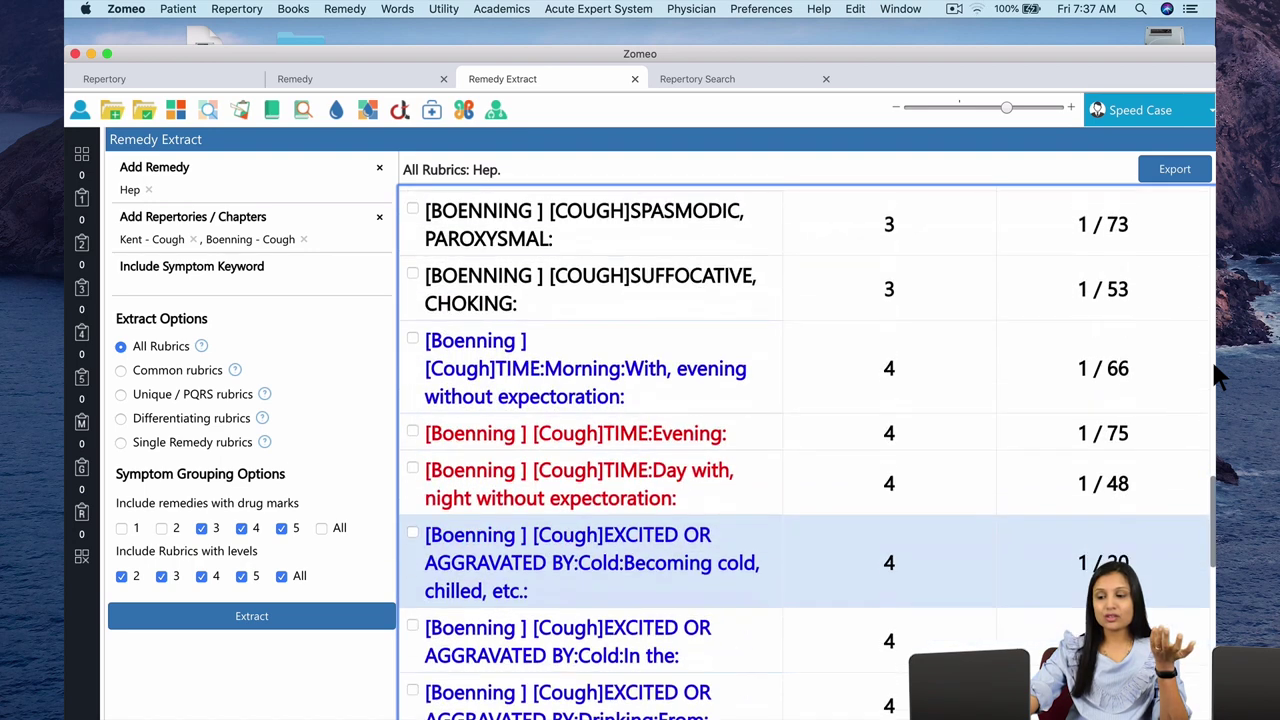
{"action": "scroll", "coordinate": [1218, 375], "scroll_direction": "down", "scroll_amount": 1}
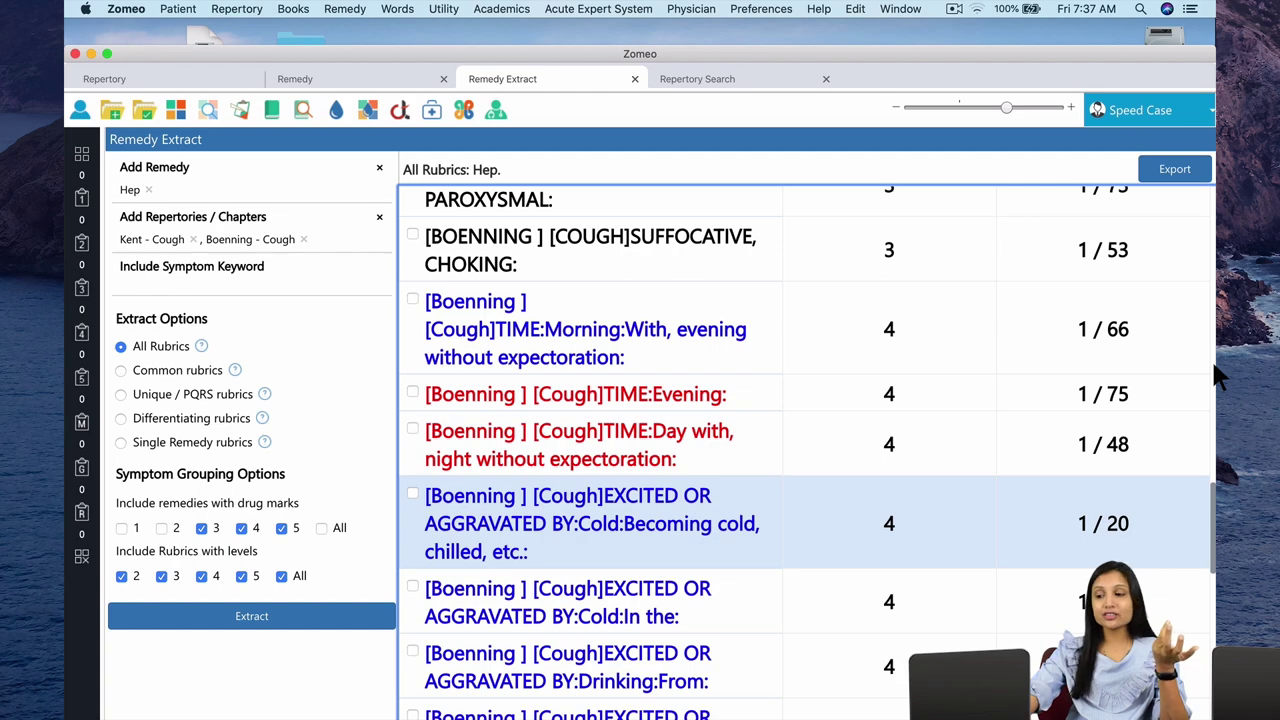
{"action": "scroll", "coordinate": [1218, 375], "scroll_direction": "down", "scroll_amount": 2}
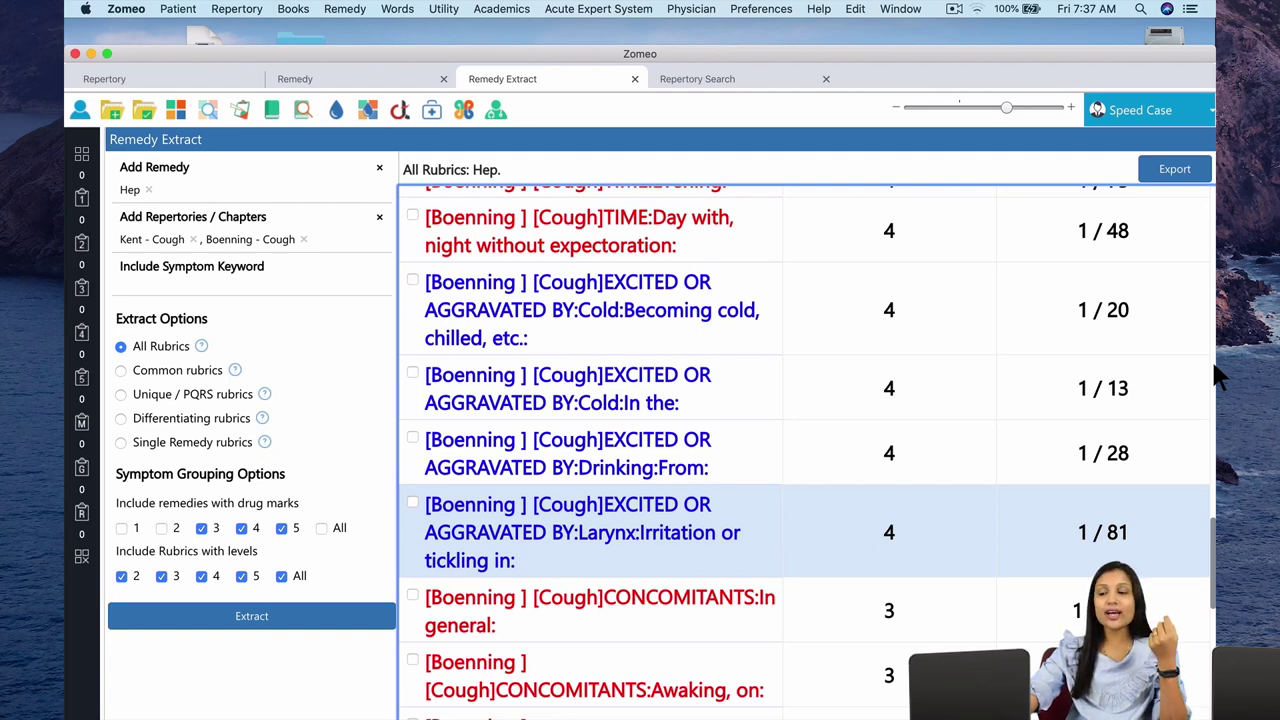
{"action": "scroll", "coordinate": [1218, 375], "scroll_direction": "down", "scroll_amount": 3}
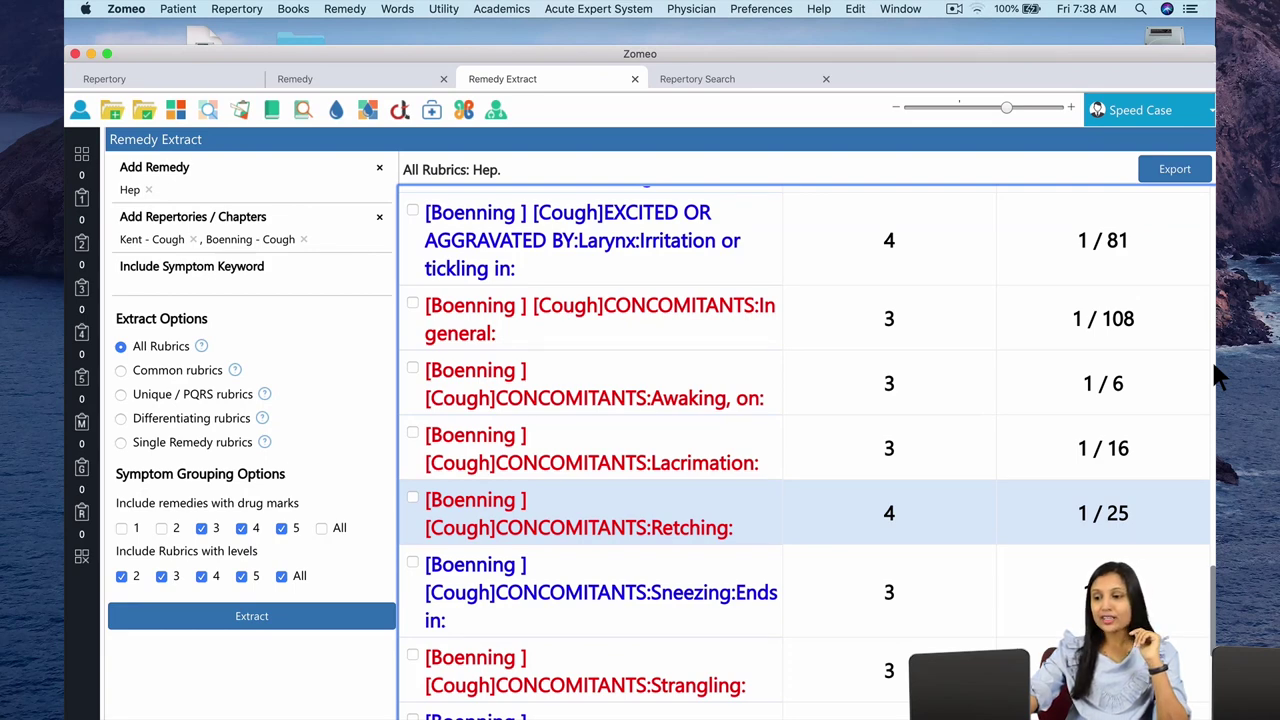
Examine Hep's Boenning Cough "CONCOMITANTS" rubrics, from "Lacrimation" and "Retching" through "Vomiting" and "Weeping".
{"action": "key", "text": "Up"}
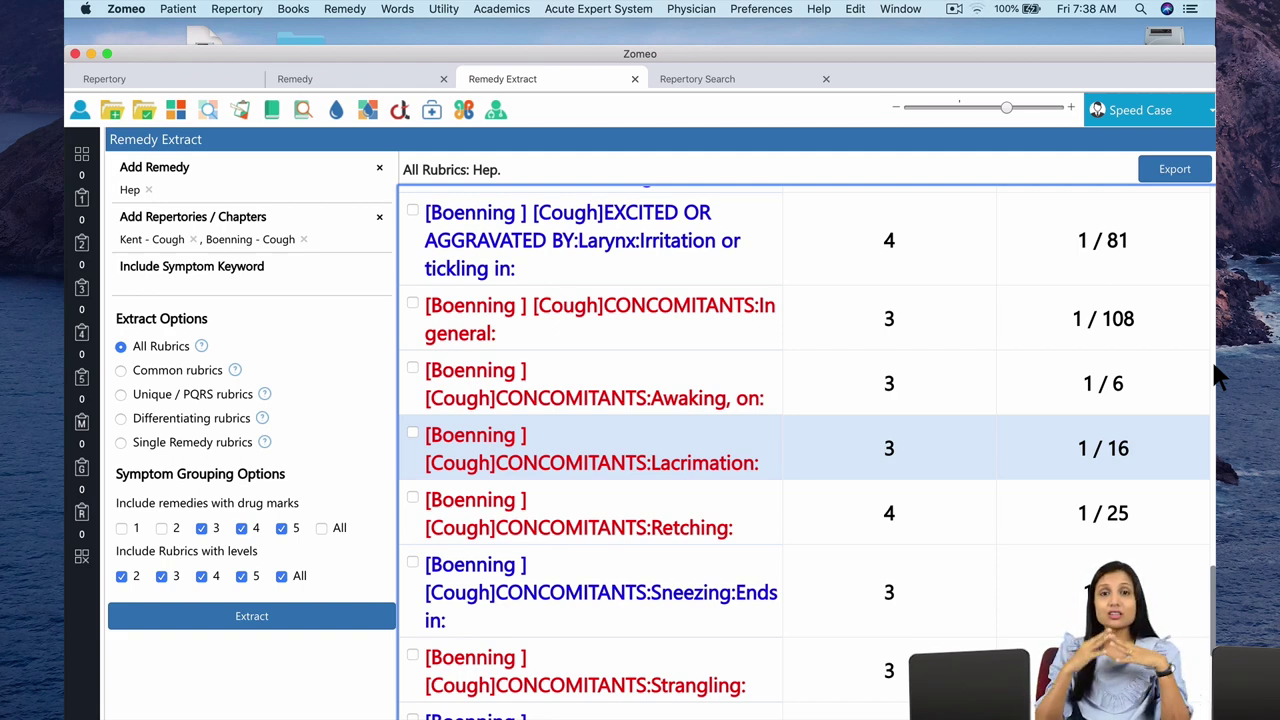
{"action": "key", "text": "Down"}
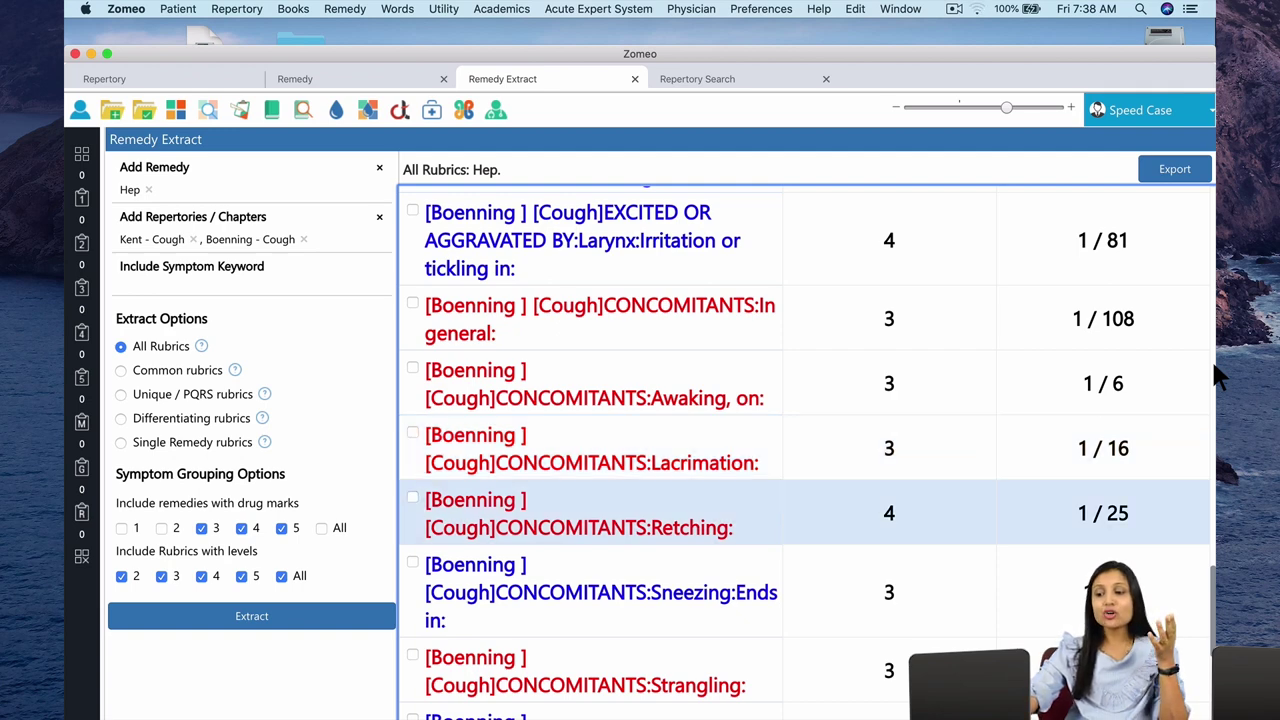
{"action": "key", "text": "Down"}
{"action": "key", "text": "Down"}
{"action": "key", "text": "Down"}
{"action": "key", "text": "Down"}
{"action": "key", "text": "Down"}
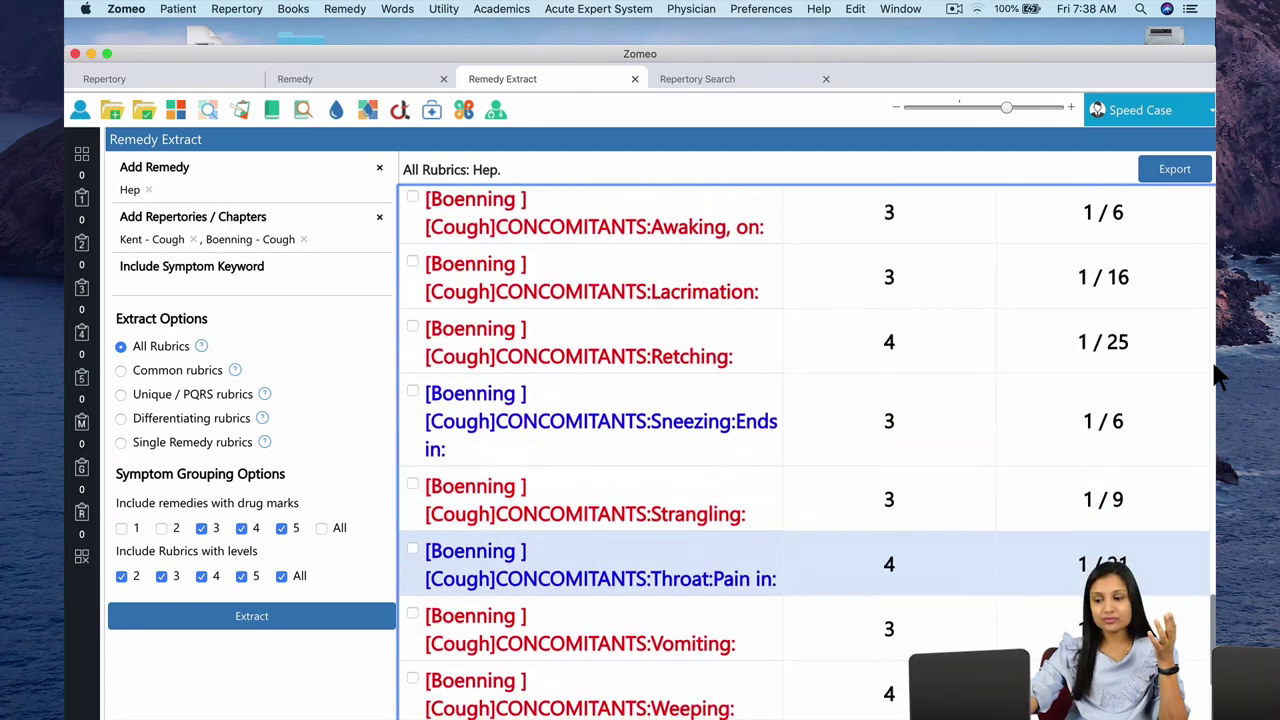
{"action": "key", "text": "Up"}
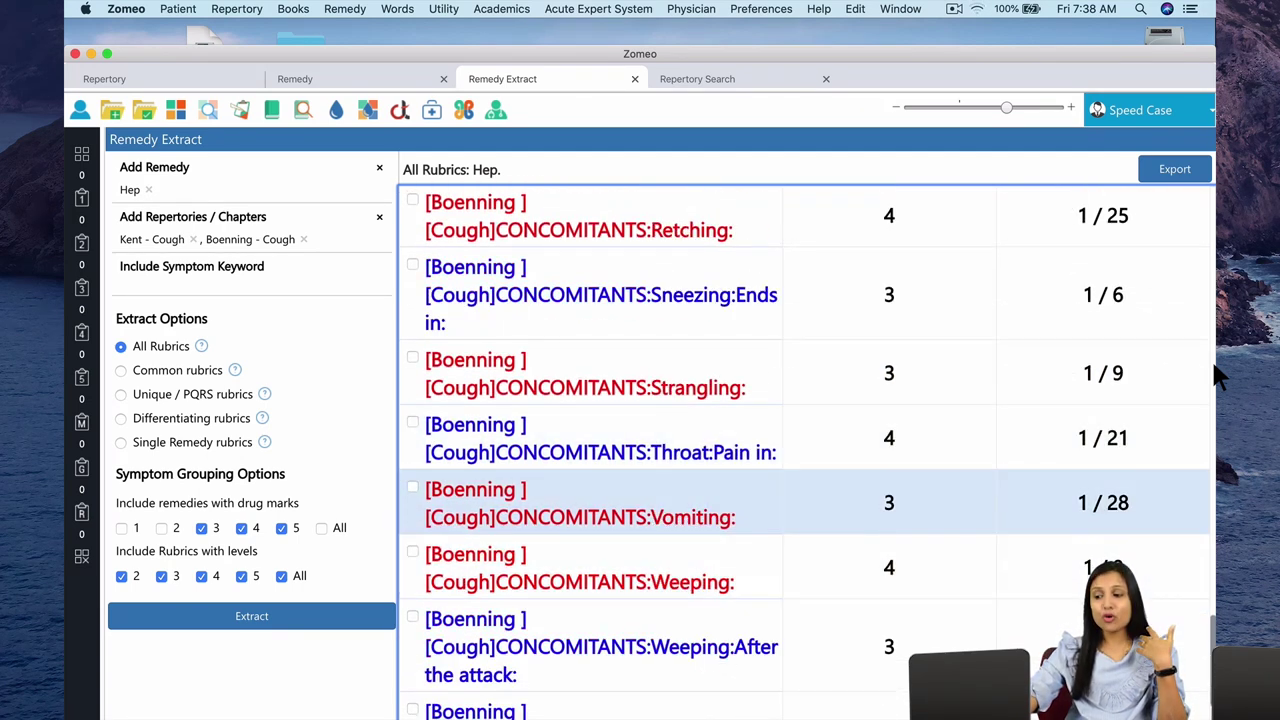
{"action": "key", "text": "Down"}
{"action": "key", "text": "Down"}
{"action": "key", "text": "Down"}
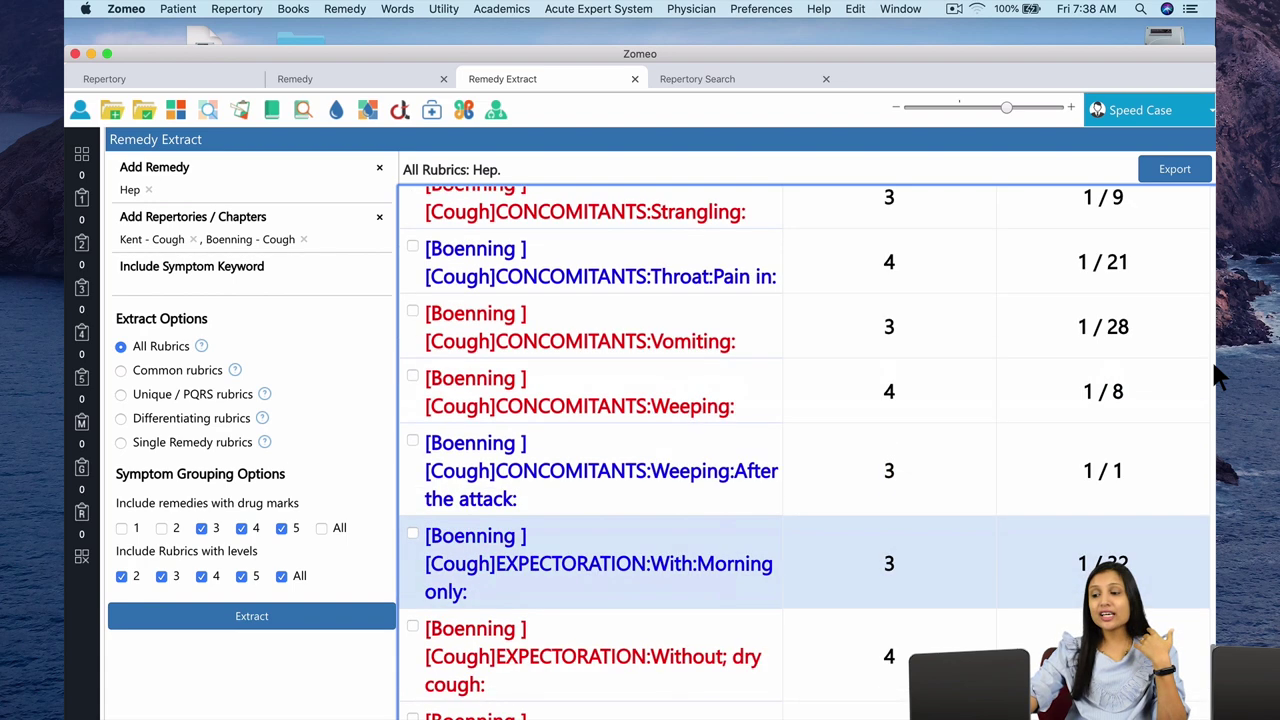
{"action": "key", "text": "Up"}
{"action": "key", "text": "Up"}
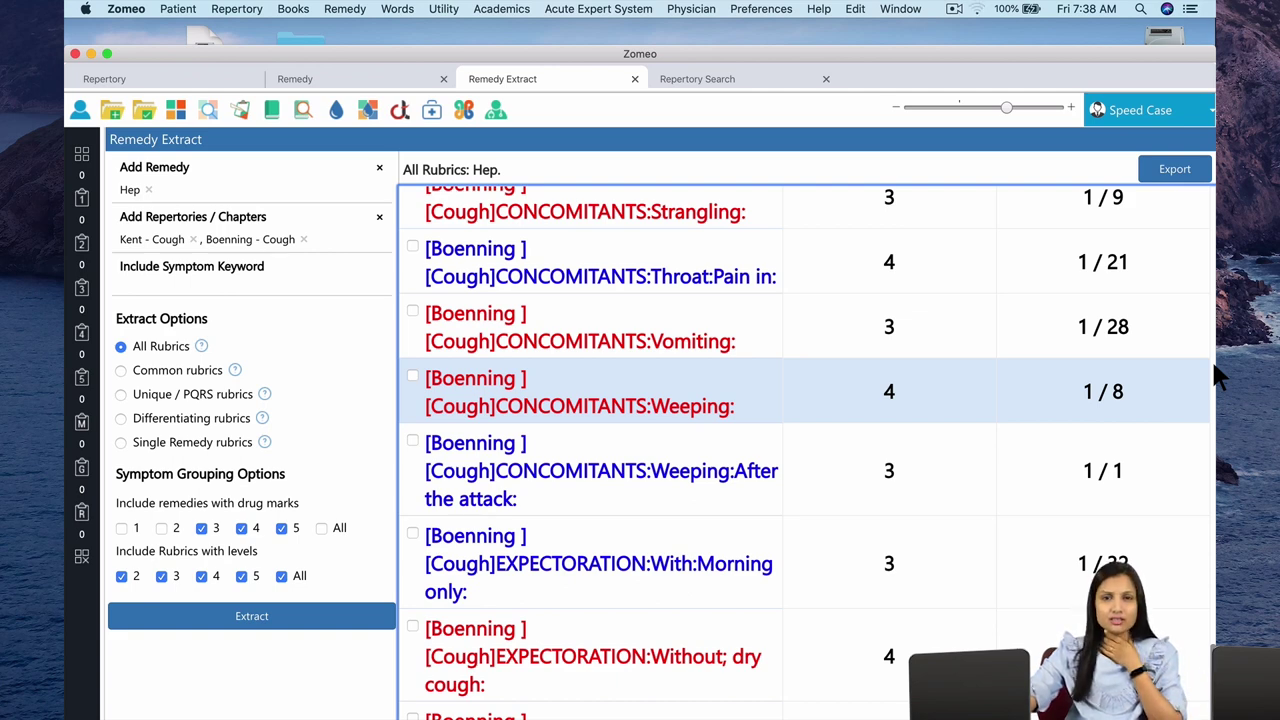
Check the full remedy list of the Boenning rubric "CONCOMITANTS:Weeping:After the attack", then return to the extract.
{"action": "left_click", "coordinate": [722, 498]}
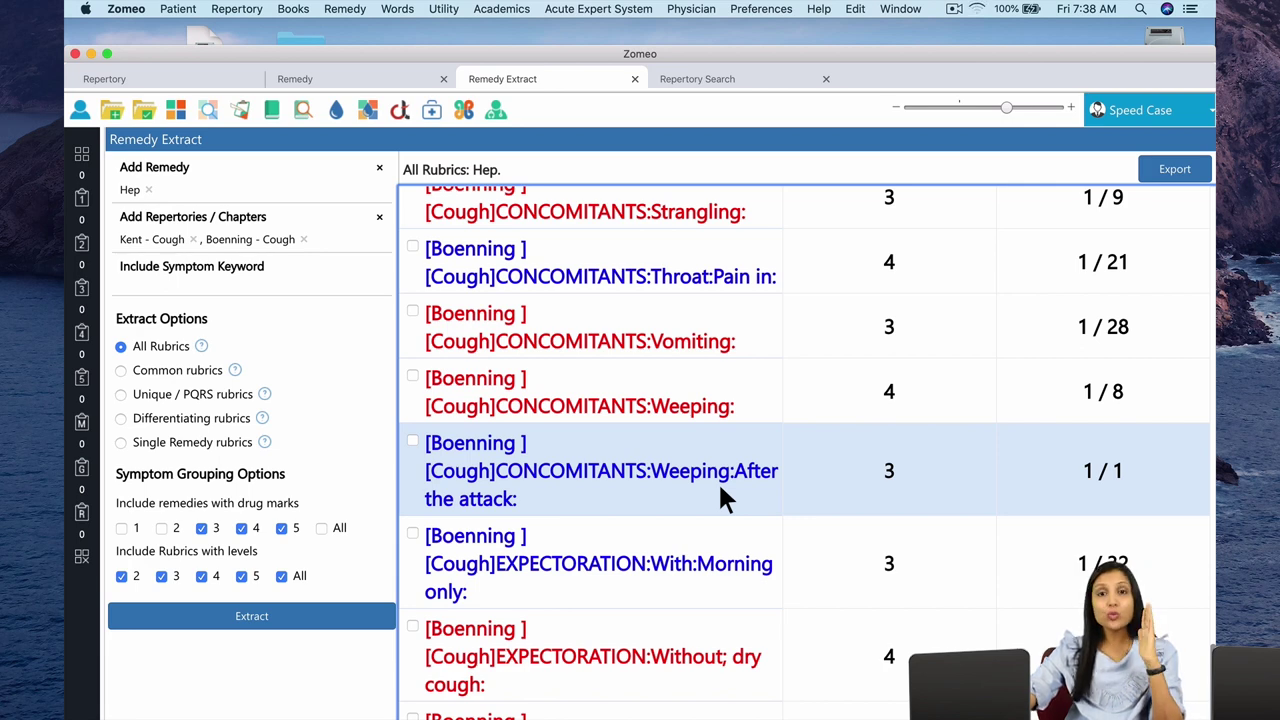
{"action": "double_click", "coordinate": [720, 490]}
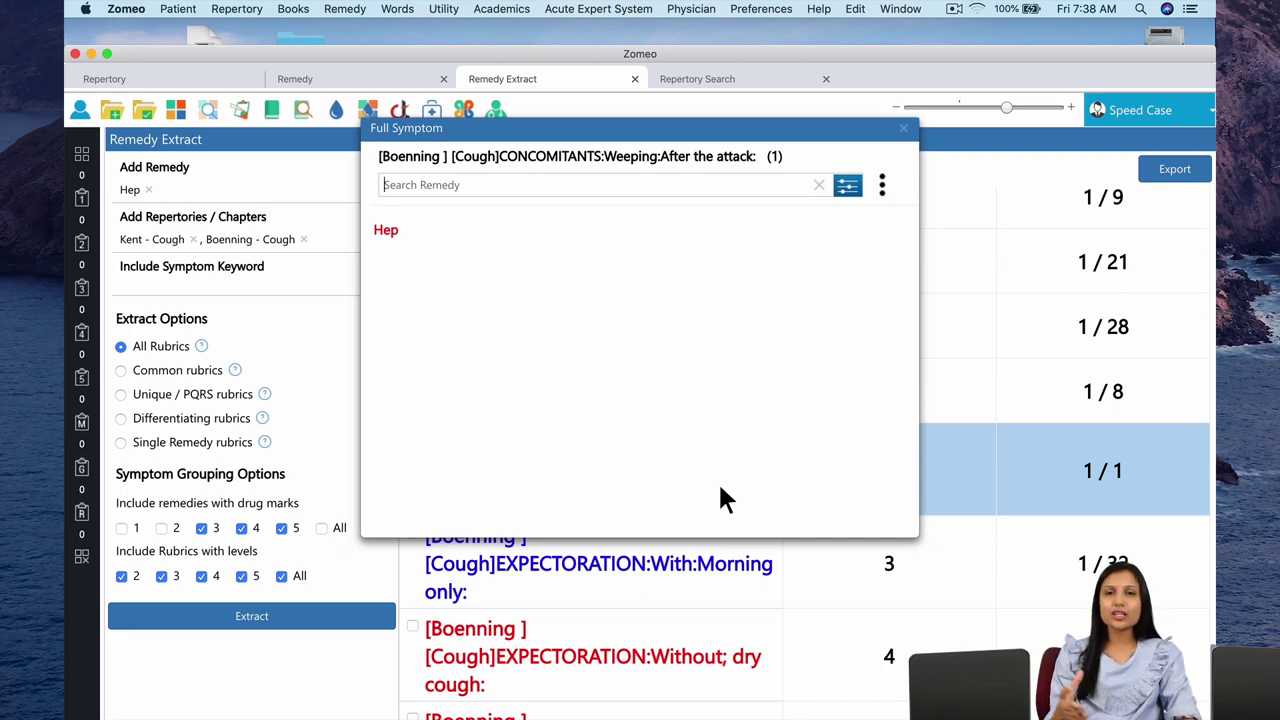
{"action": "left_click", "coordinate": [903, 129]}
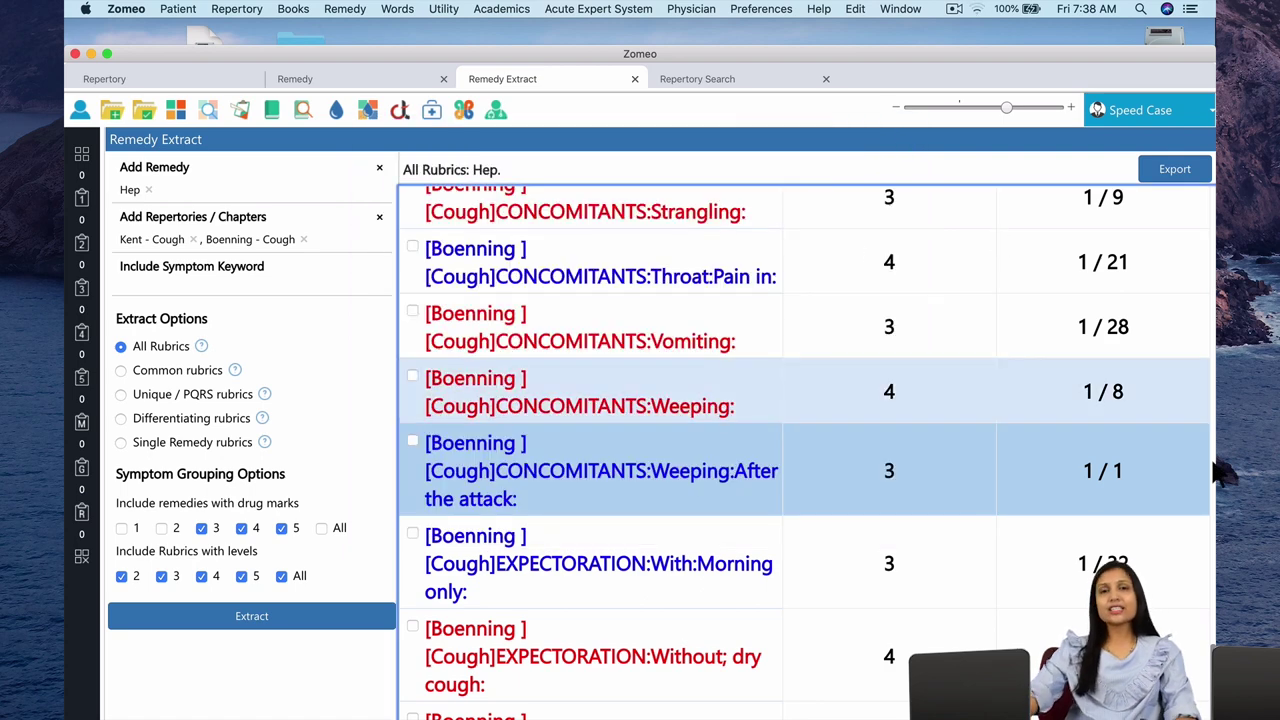